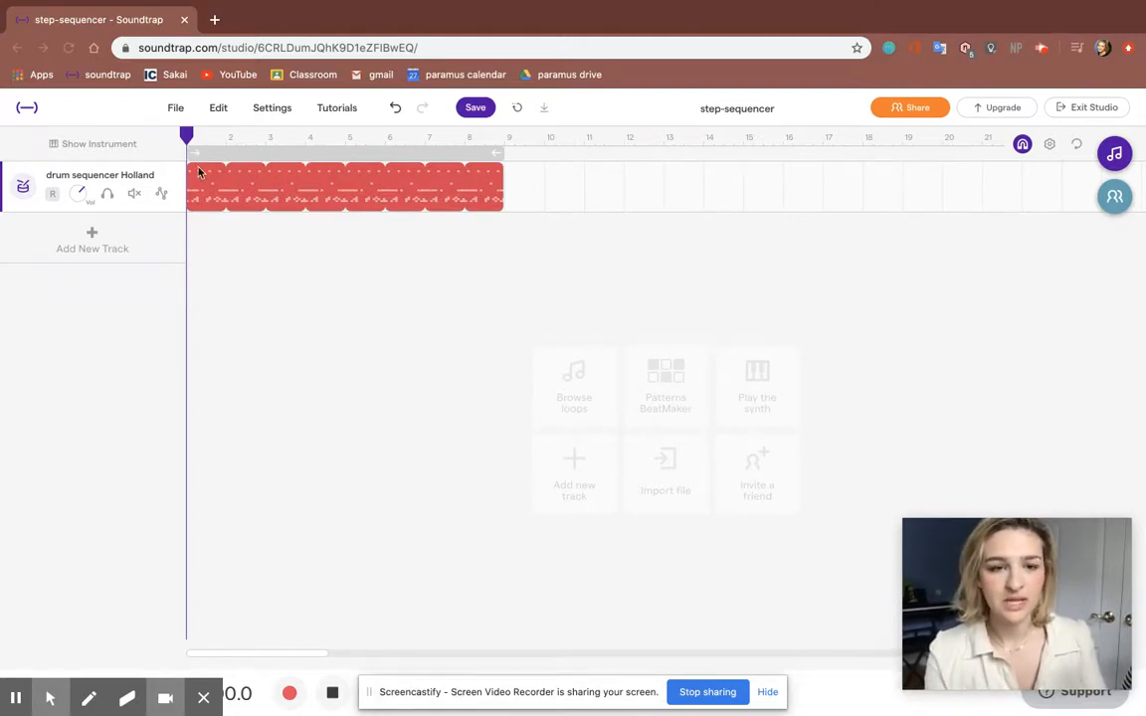
- Play back the opening of the drum sequencer track and return the playhead to the start
key("space")
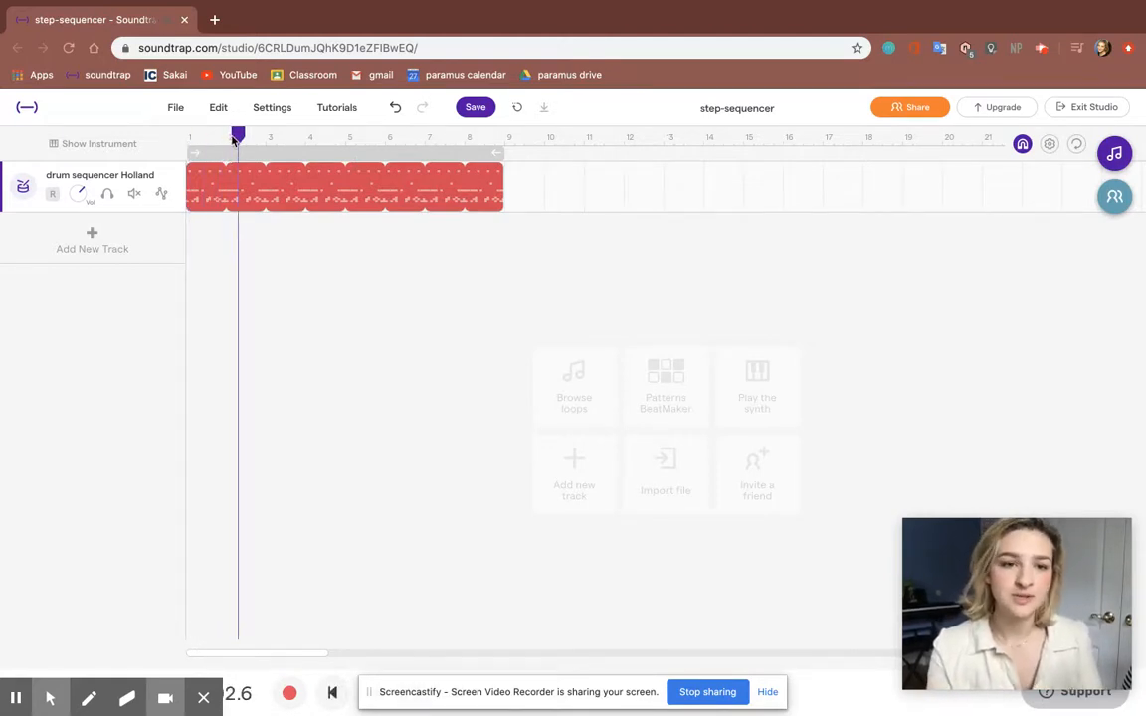
left_click(180, 137)
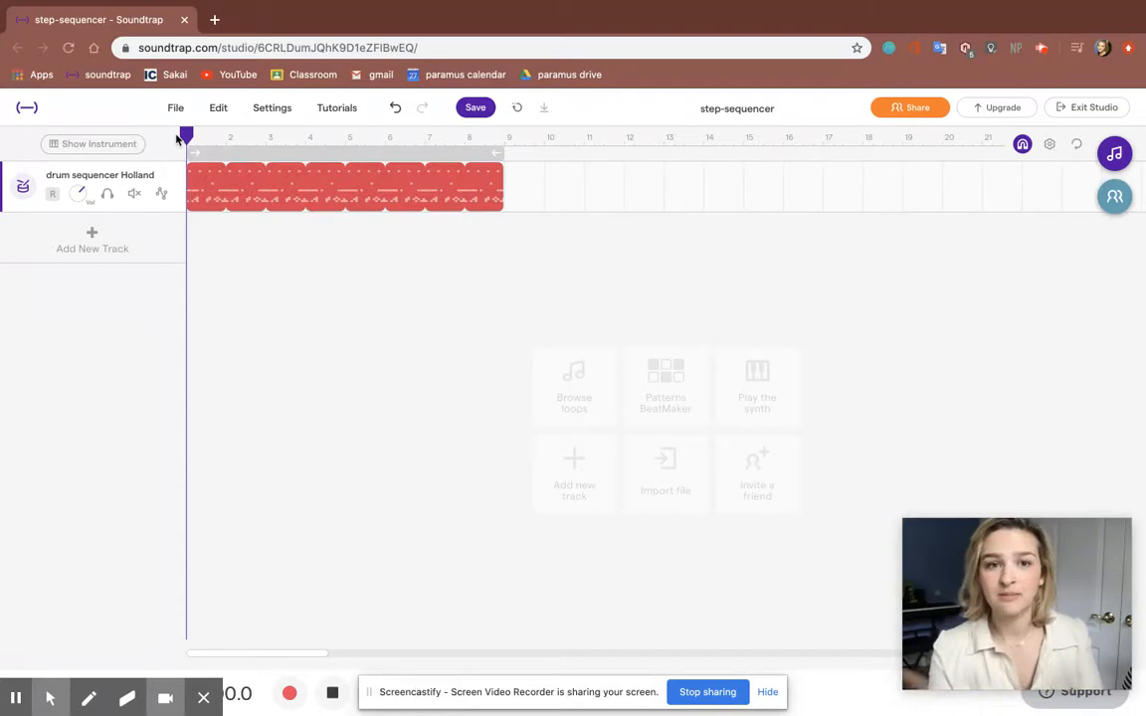
- Add a new Guitar & bass track and try out its default sound with a few notes
left_click(99, 231)
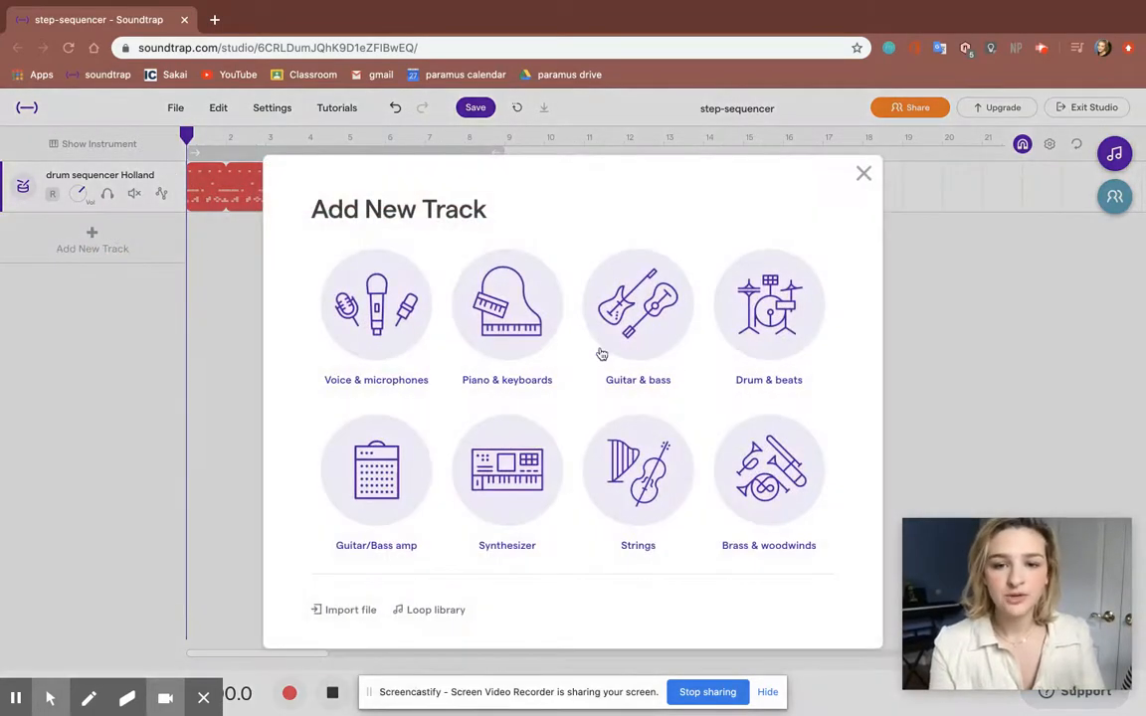
left_click(629, 306)
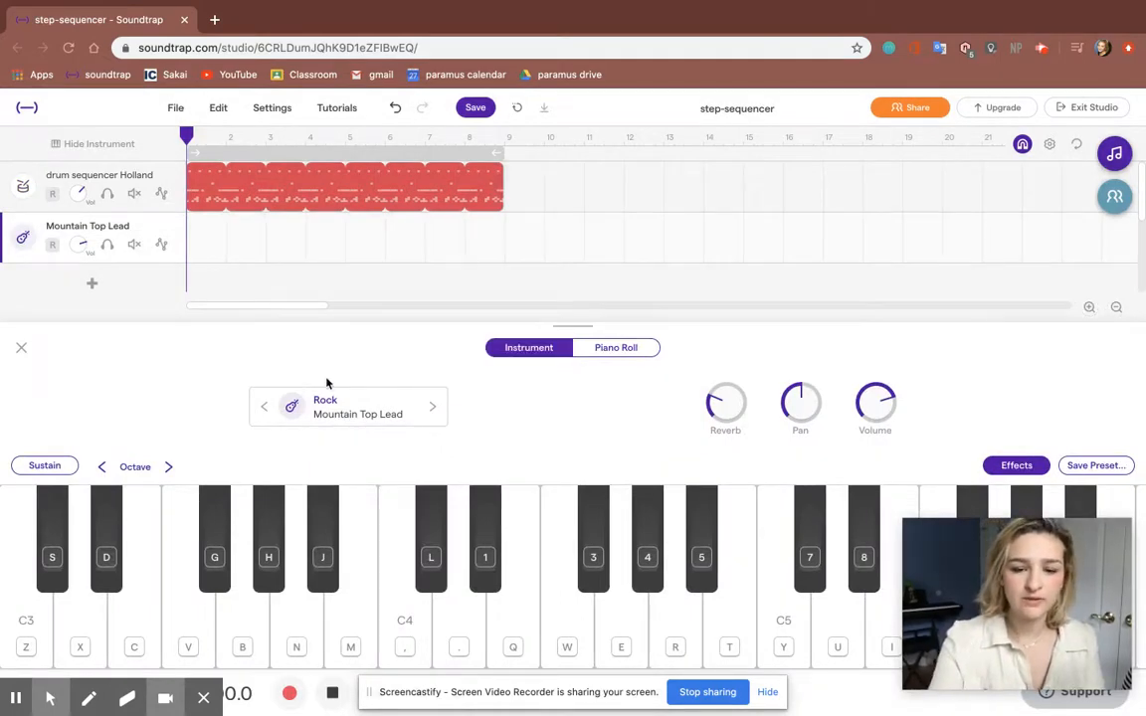
key("g")
key("n")
key("m")
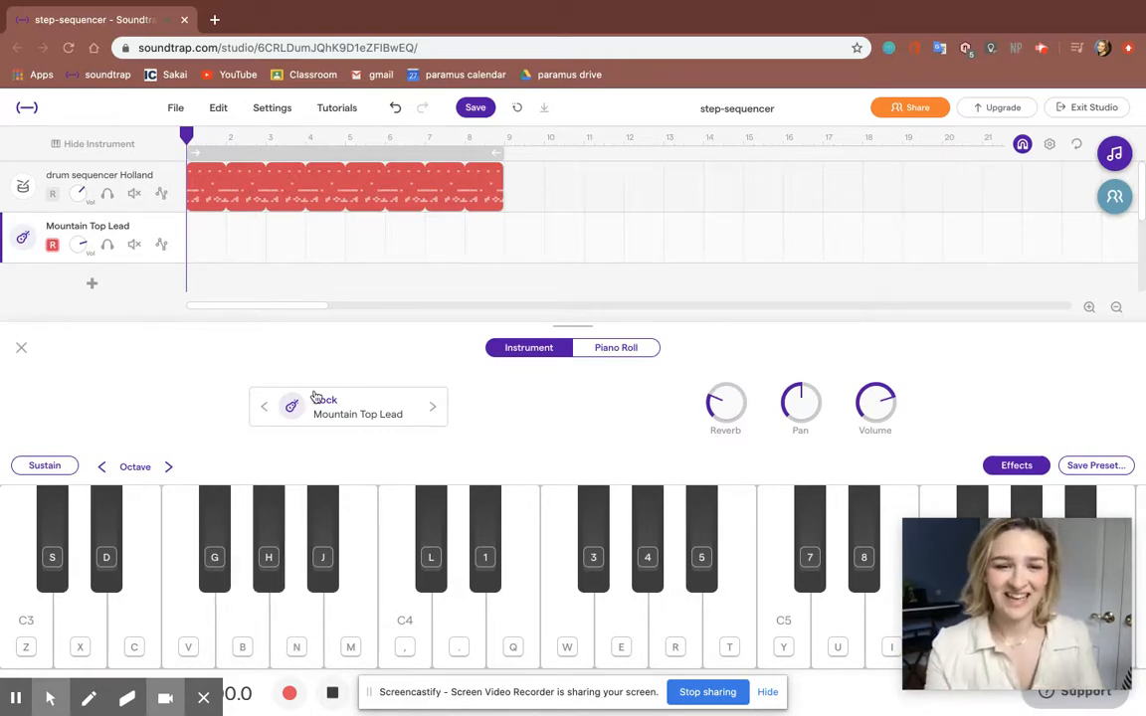
- Change the new track's instrument to the Cold Bass preset from Bass - Synth and test it with a few notes
left_click(337, 408)
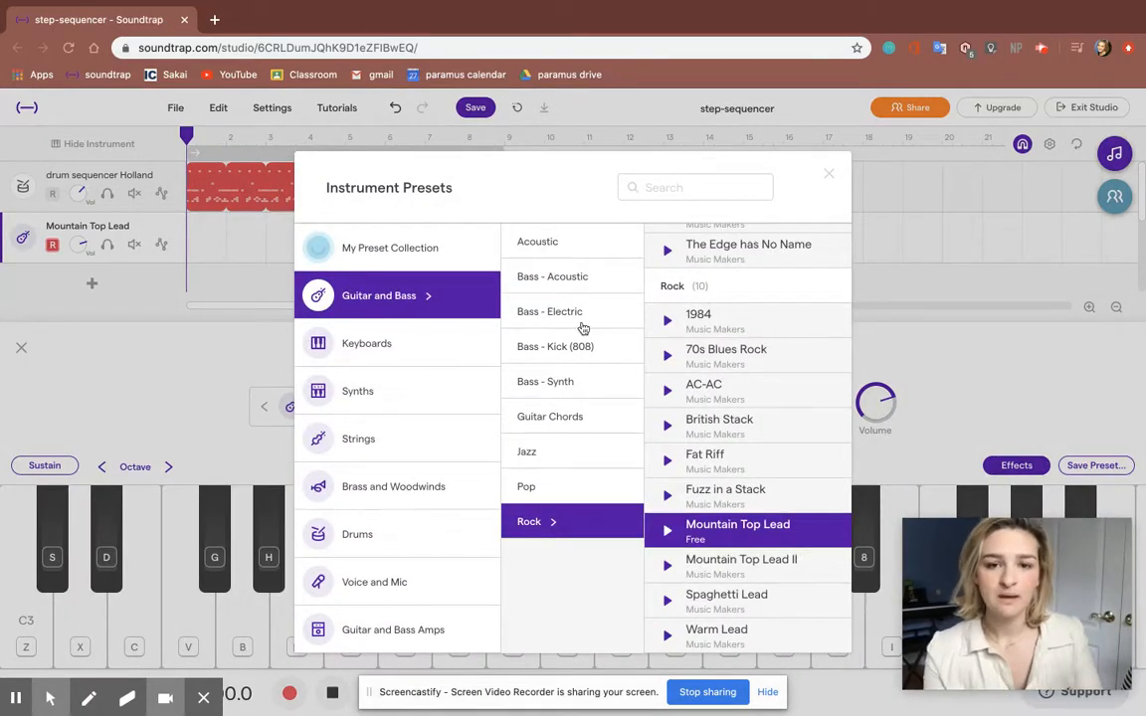
left_click(582, 382)
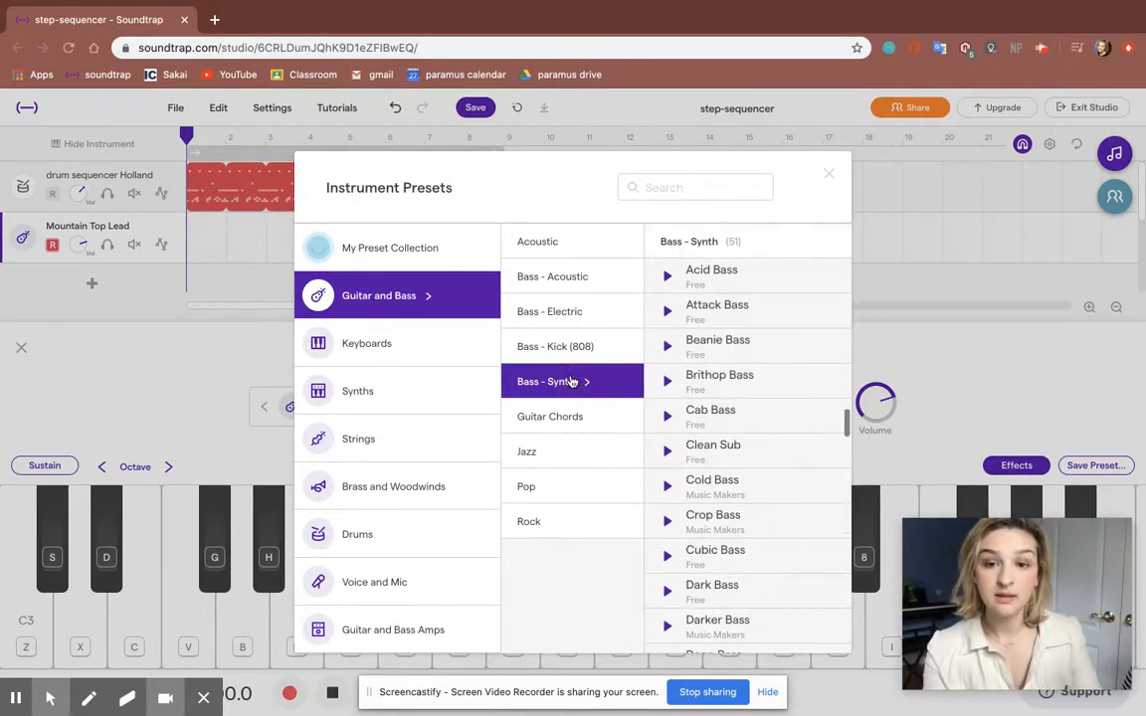
left_click(724, 269)
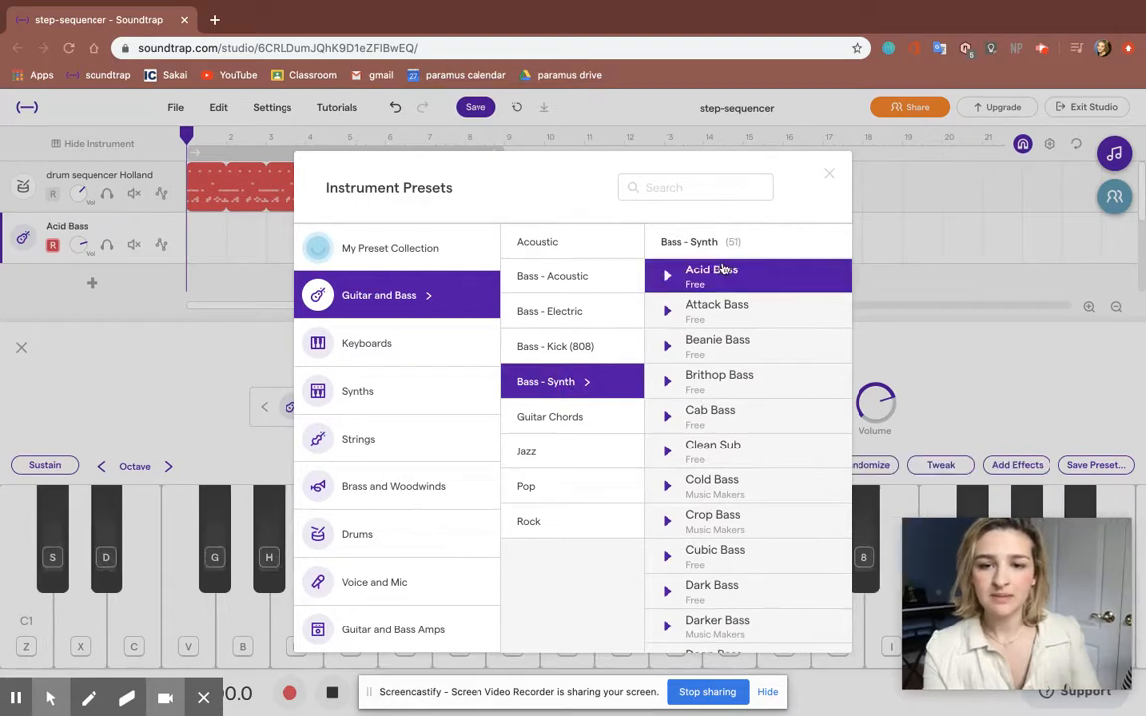
scroll(781, 453, "down", 5)
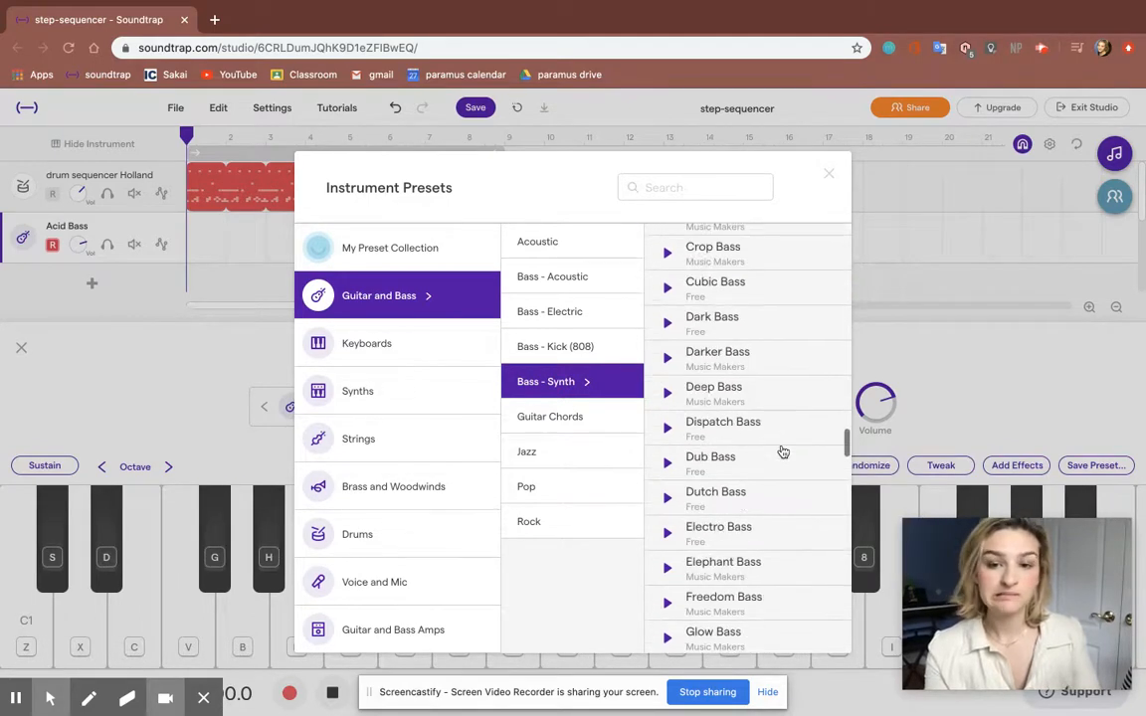
scroll(779, 453, "up", 1)
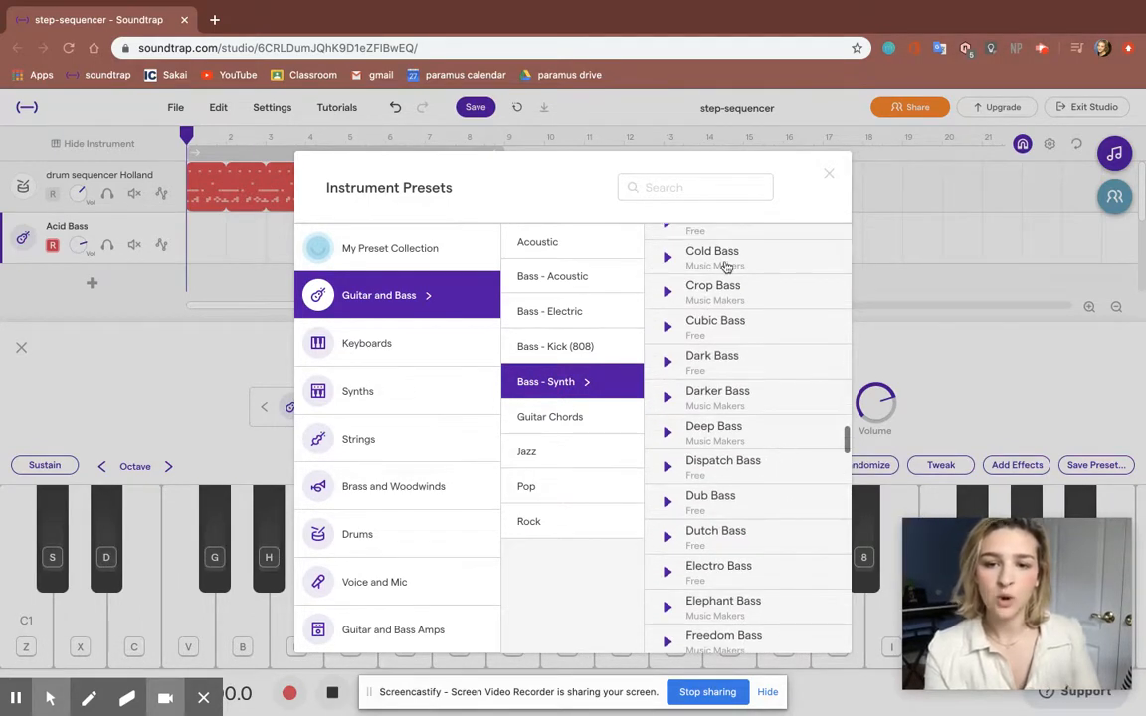
left_click(726, 260)
left_click(832, 179)
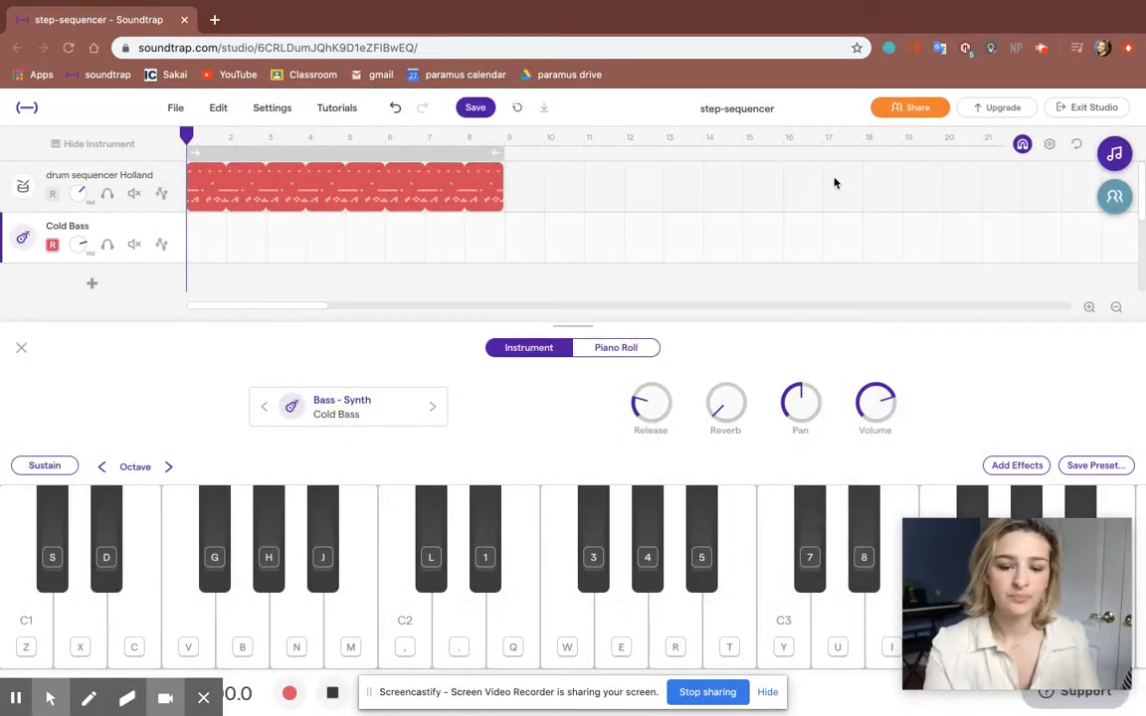
key("g")
key("h")
key("j")
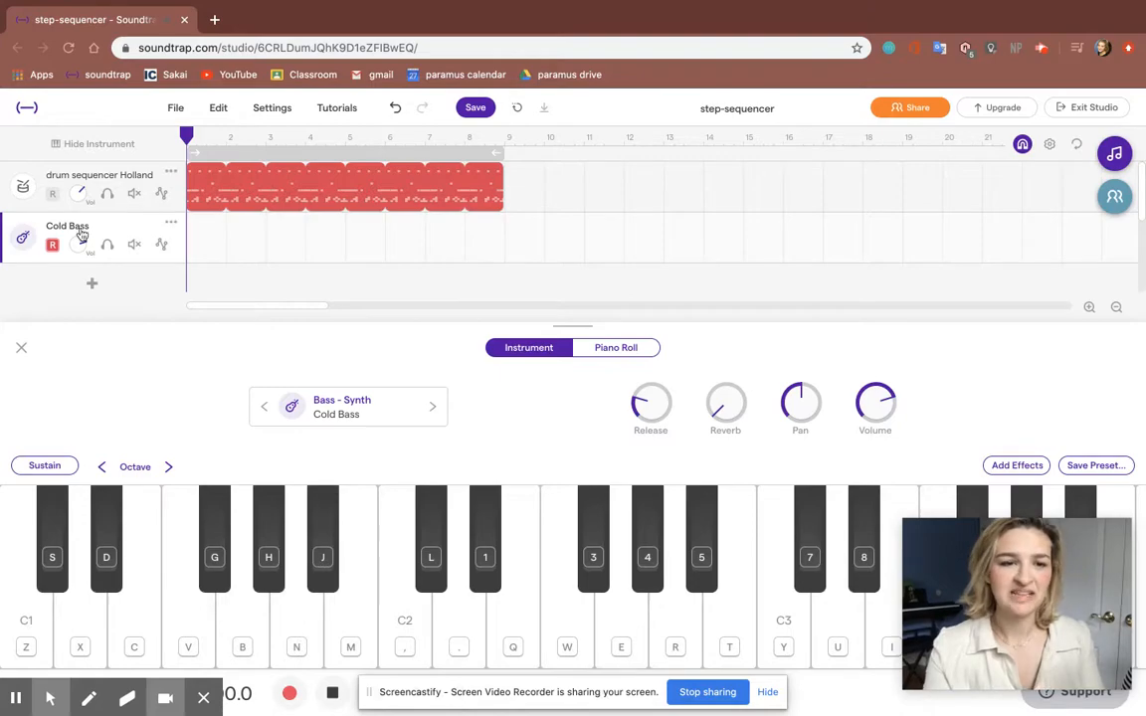
- Set the track's instrument to the Acid Bass preset from Bass - Synth and test it with the notes G and A
double_click(348, 424)
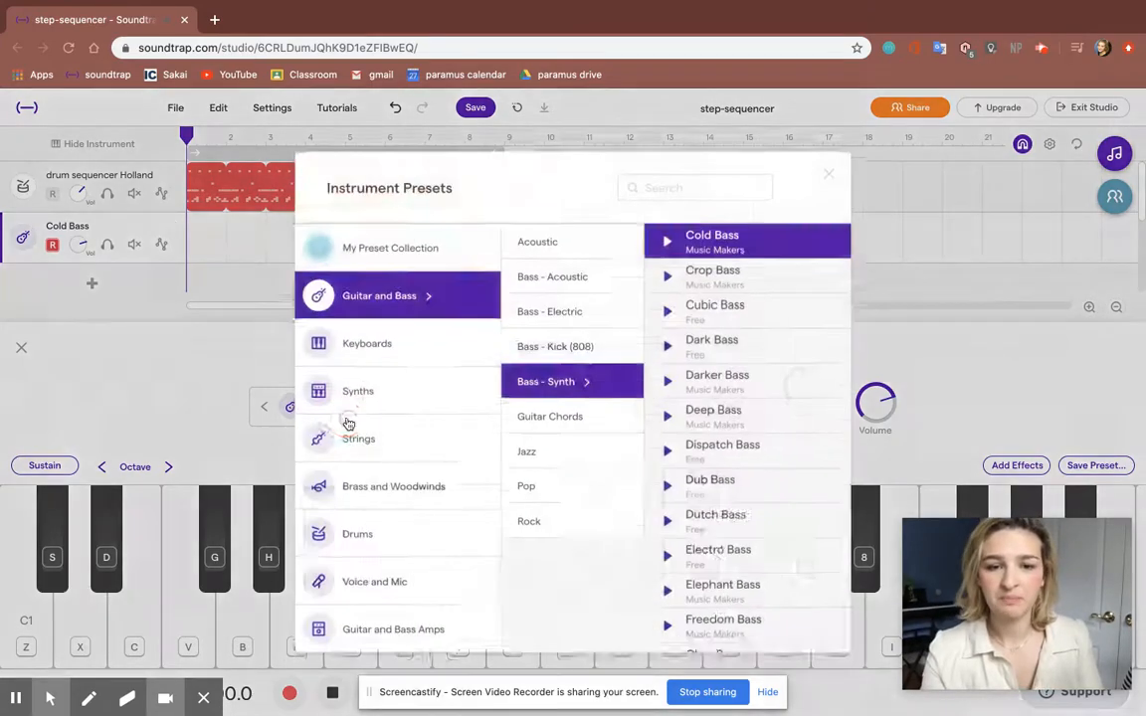
left_click(348, 424)
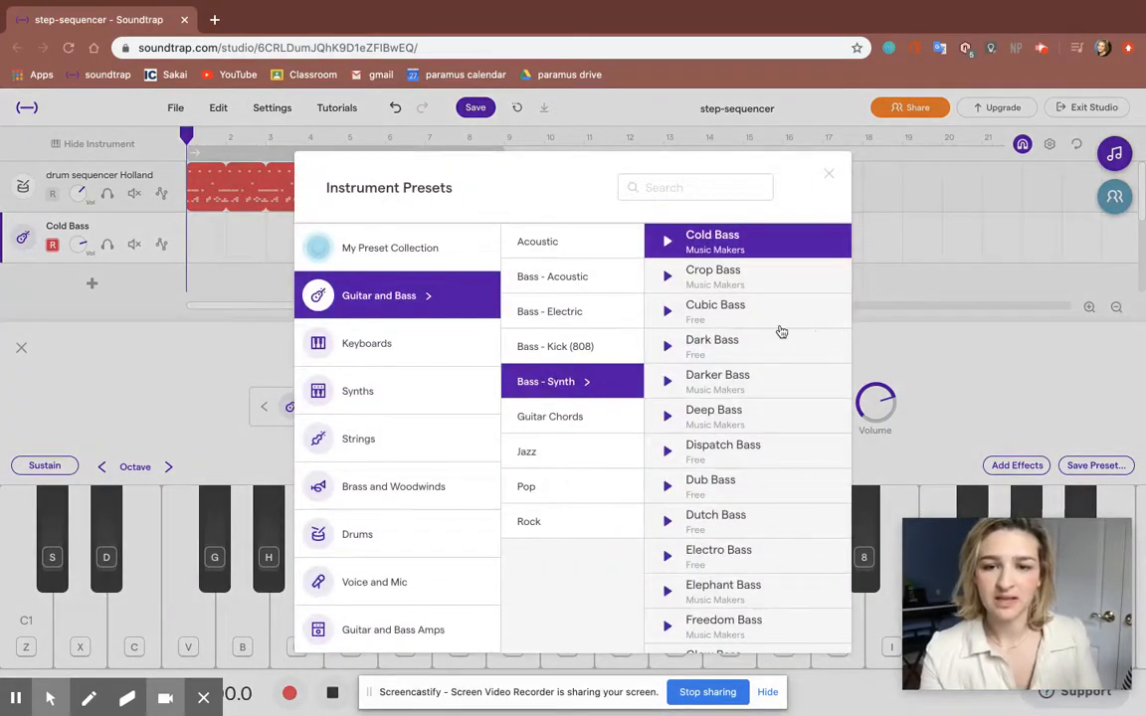
scroll(780, 331, "up", 4)
left_click(753, 374)
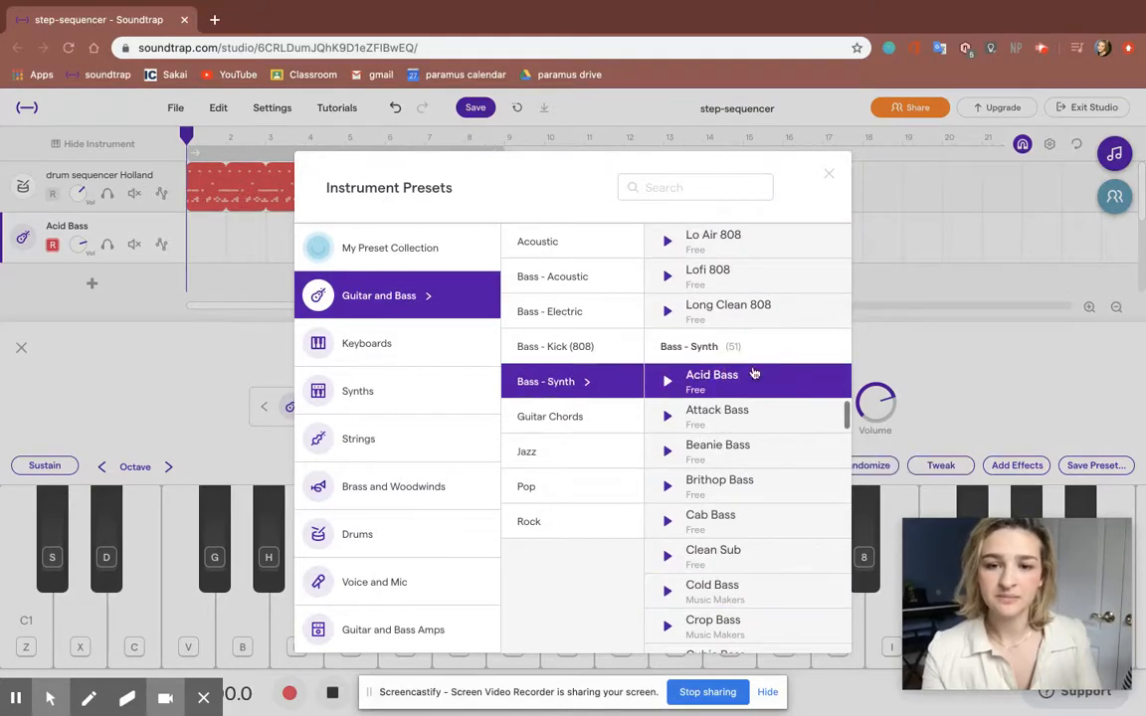
left_click(827, 175)
key("b")
key("n")
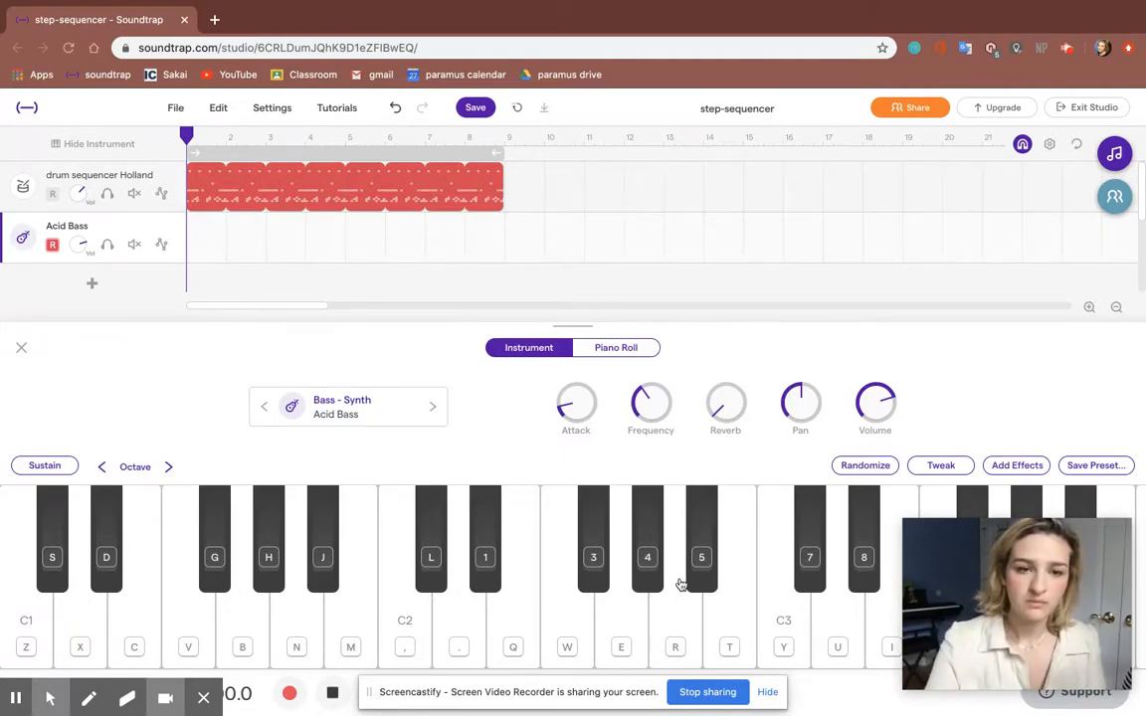
- Rehearse the bass melody without recording, using the notes G, A, B♭ and D
key("b")
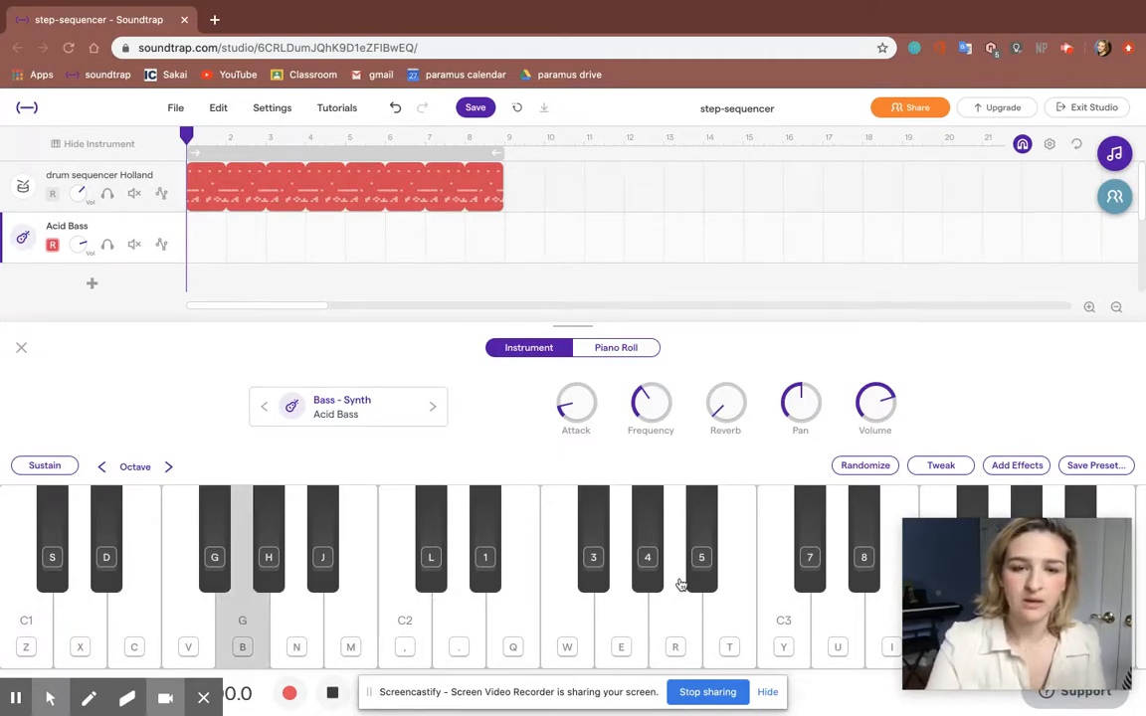
key("j")
key("n")
key("j")
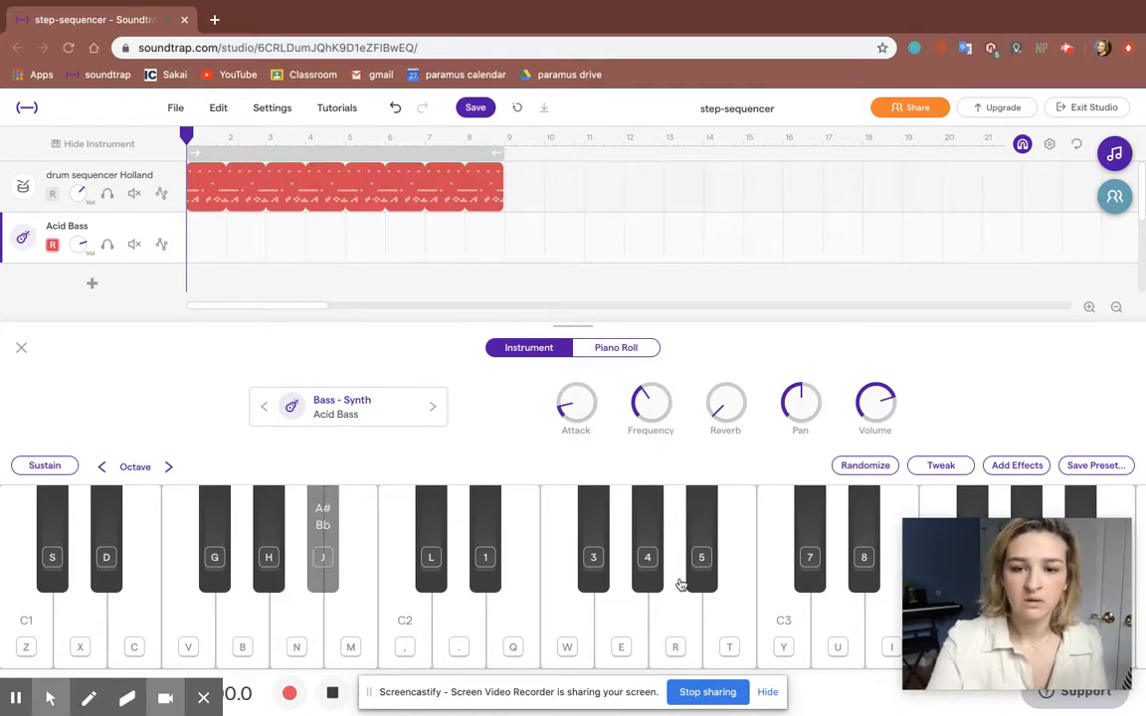
key("b")
key("b")
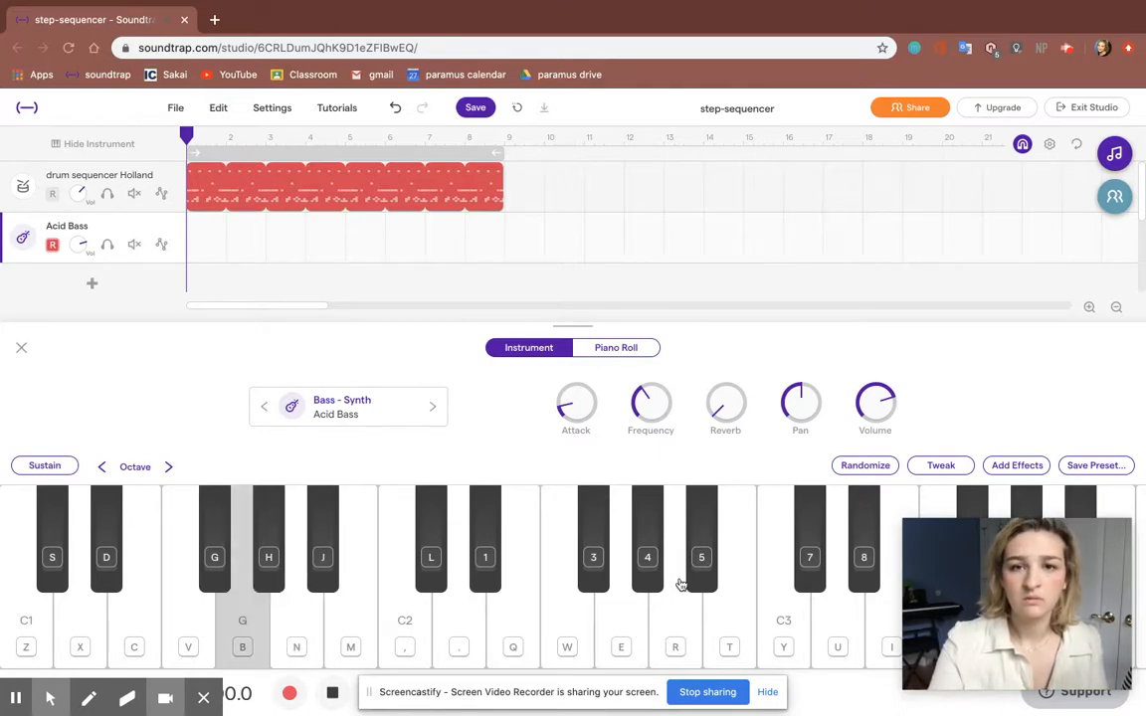
key("n")
key("j")
key("period")
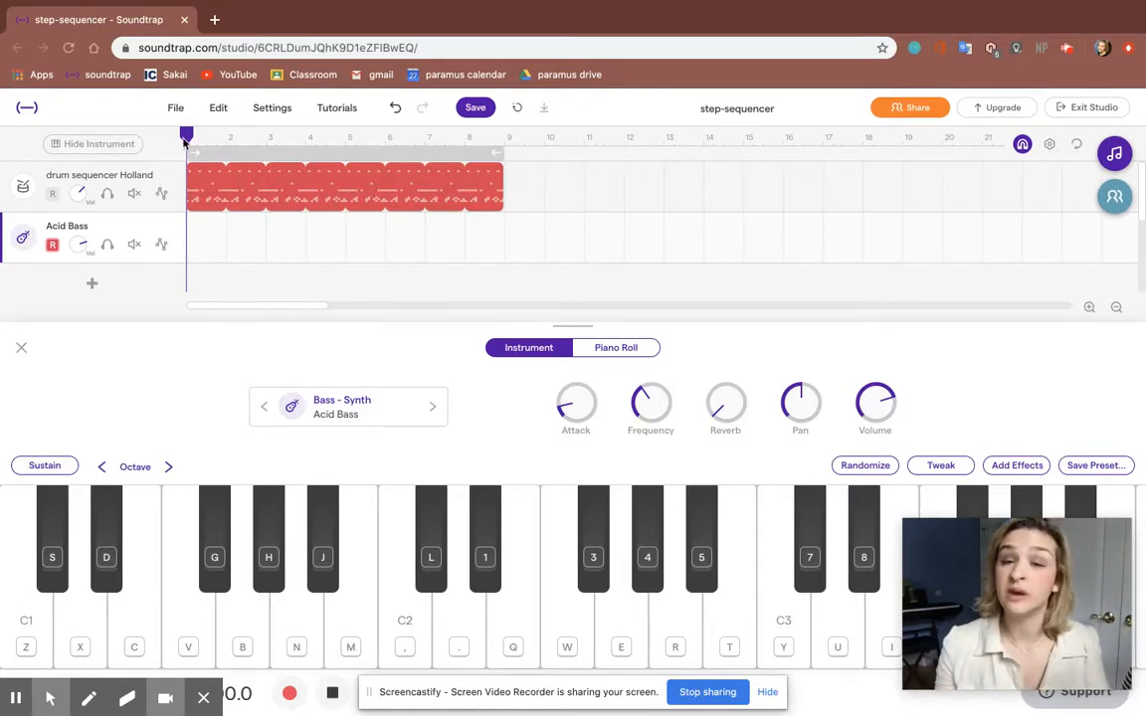
- Play the drum track from the start and rehearse the bass line over its eight bars with G, A, B♭, D and F
key("space")
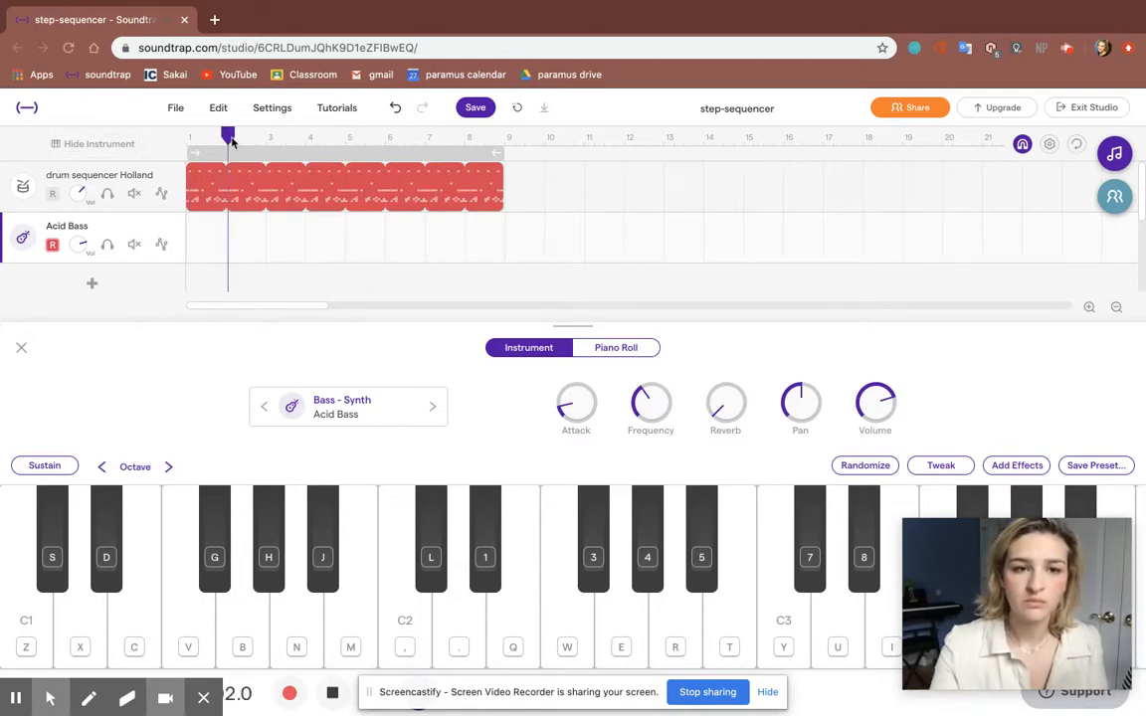
left_click(171, 132)
key("space")
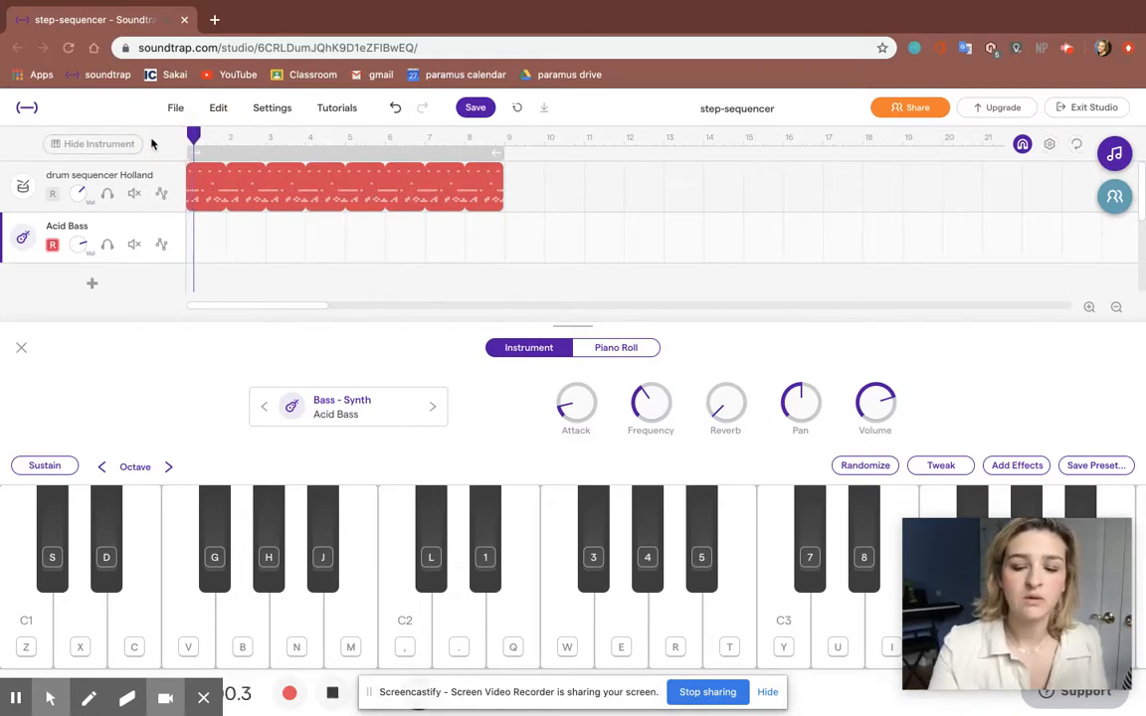
key("b")
key("n")
key("j")
key("n")
key("j")
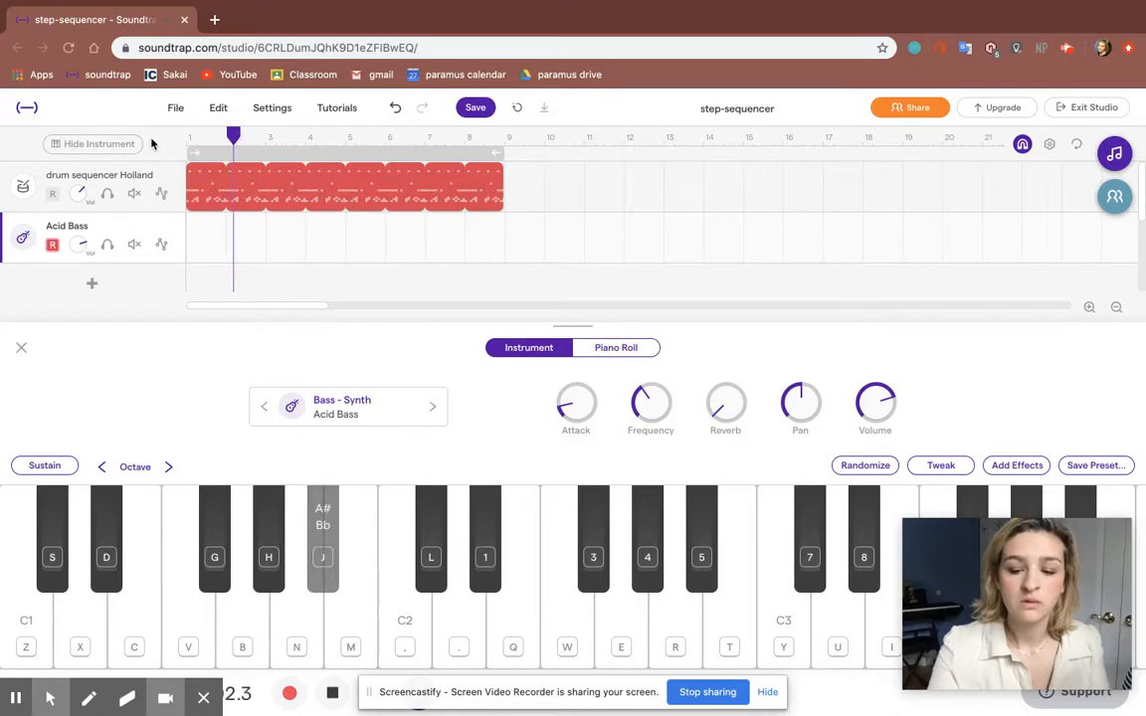
key("n")
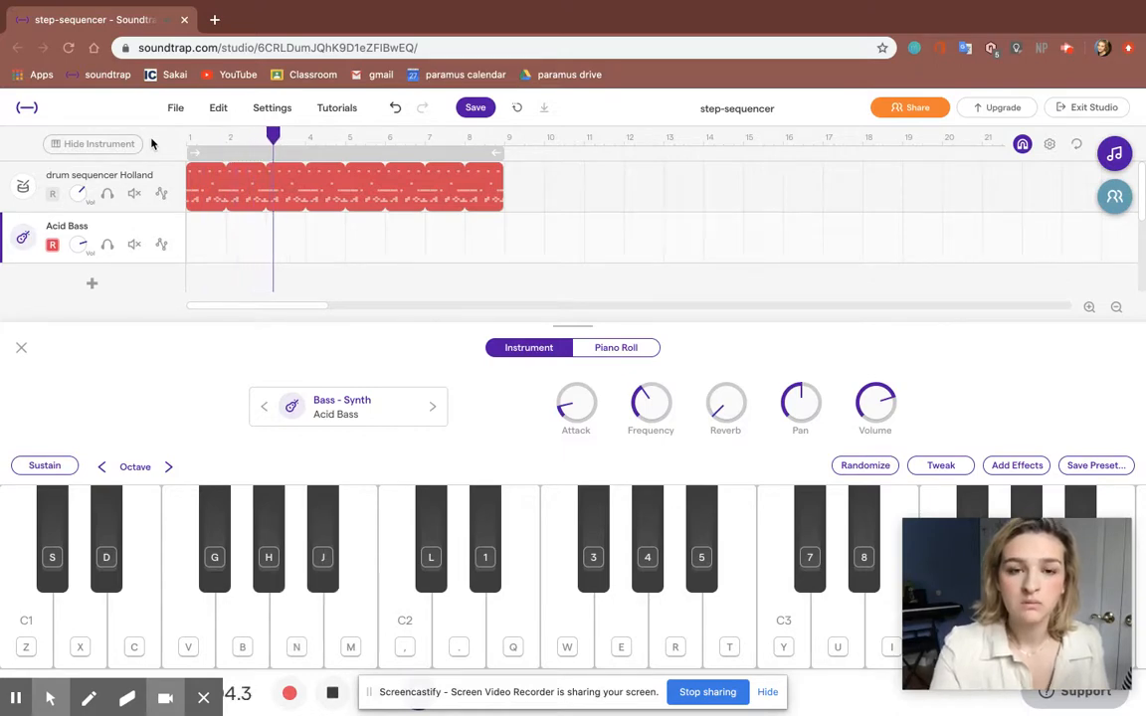
key("b")
key("n")
key("j")
key("n")
key("period")
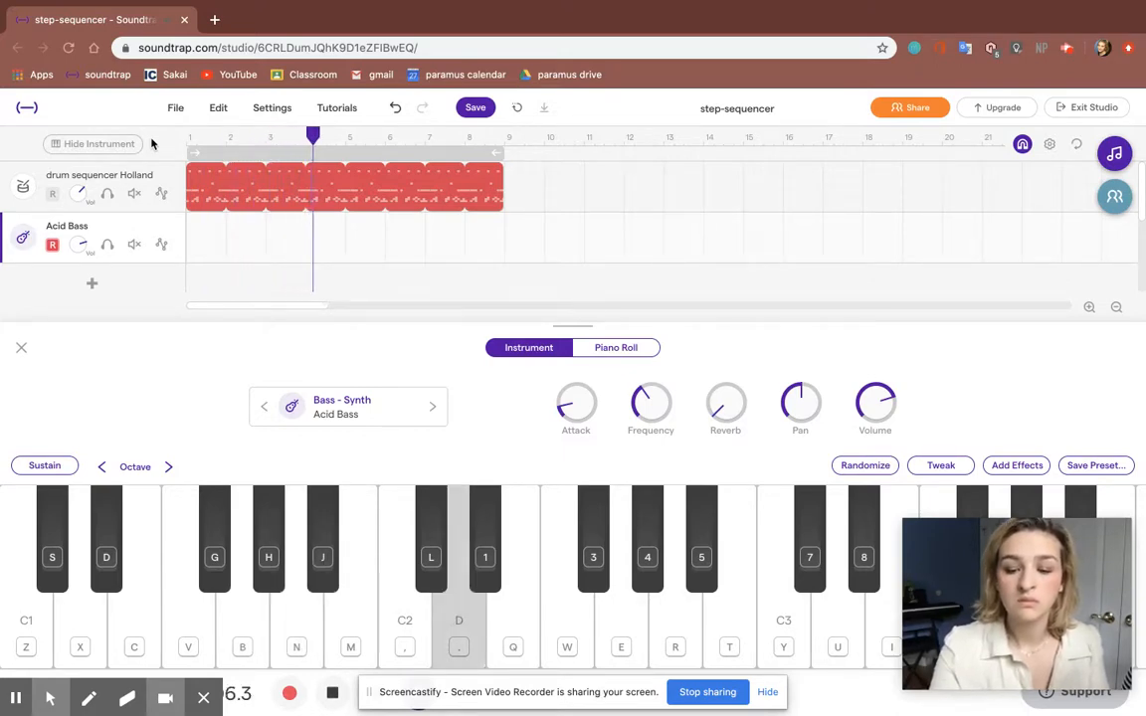
key("j")
key("n")
key("b")
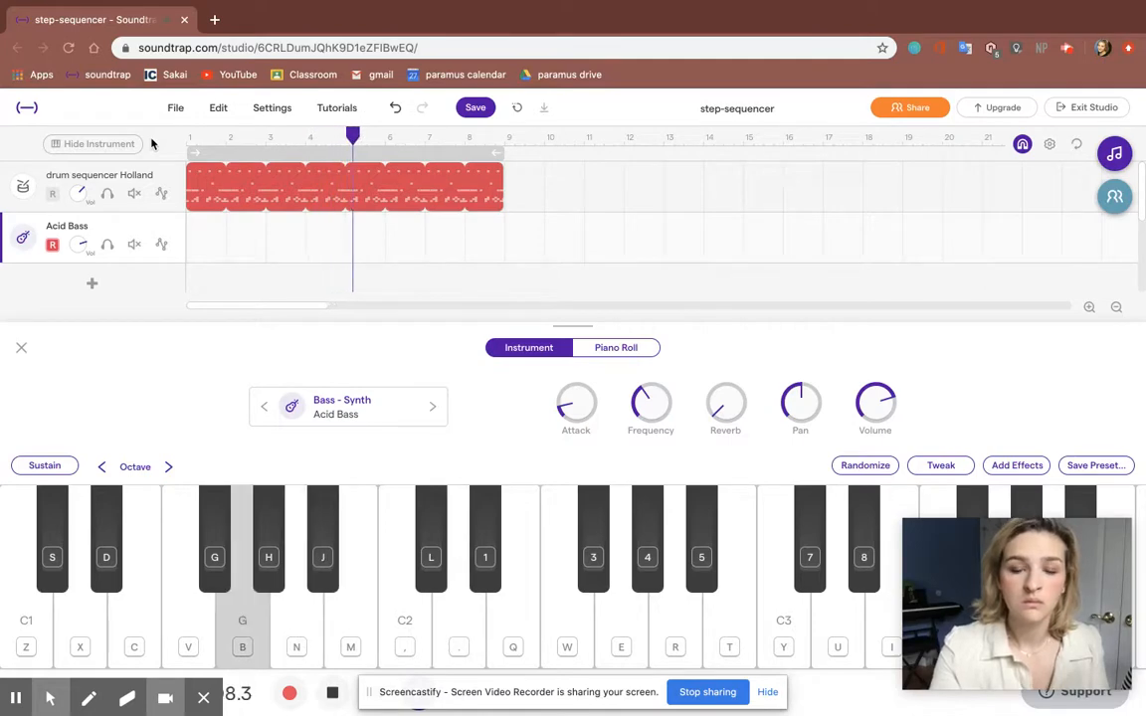
key("n")
key("j")
key("n")
key("j")
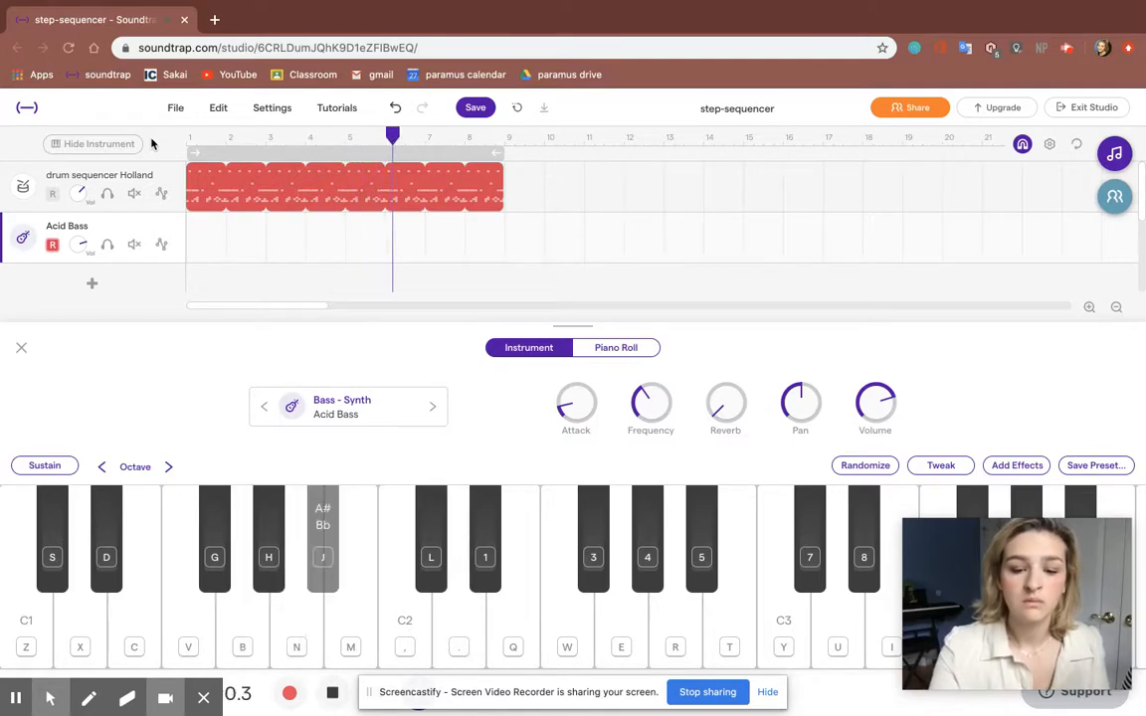
key("n")
key("b")
key("x")
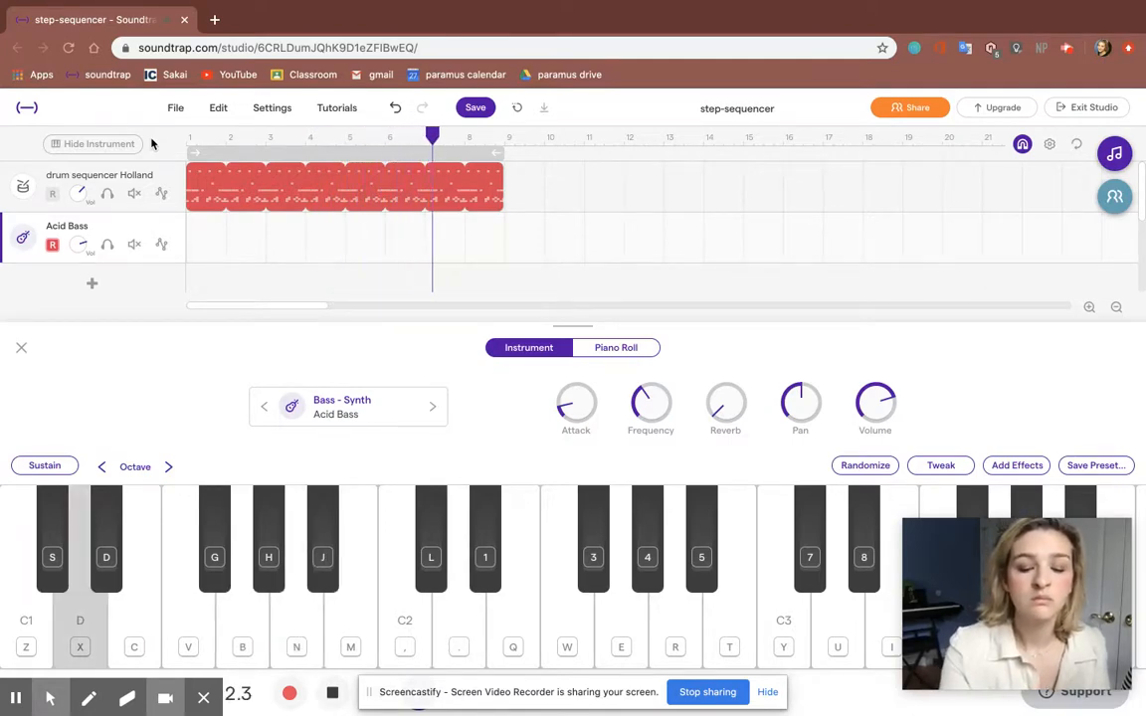
key("x")
key("v")
key("b")
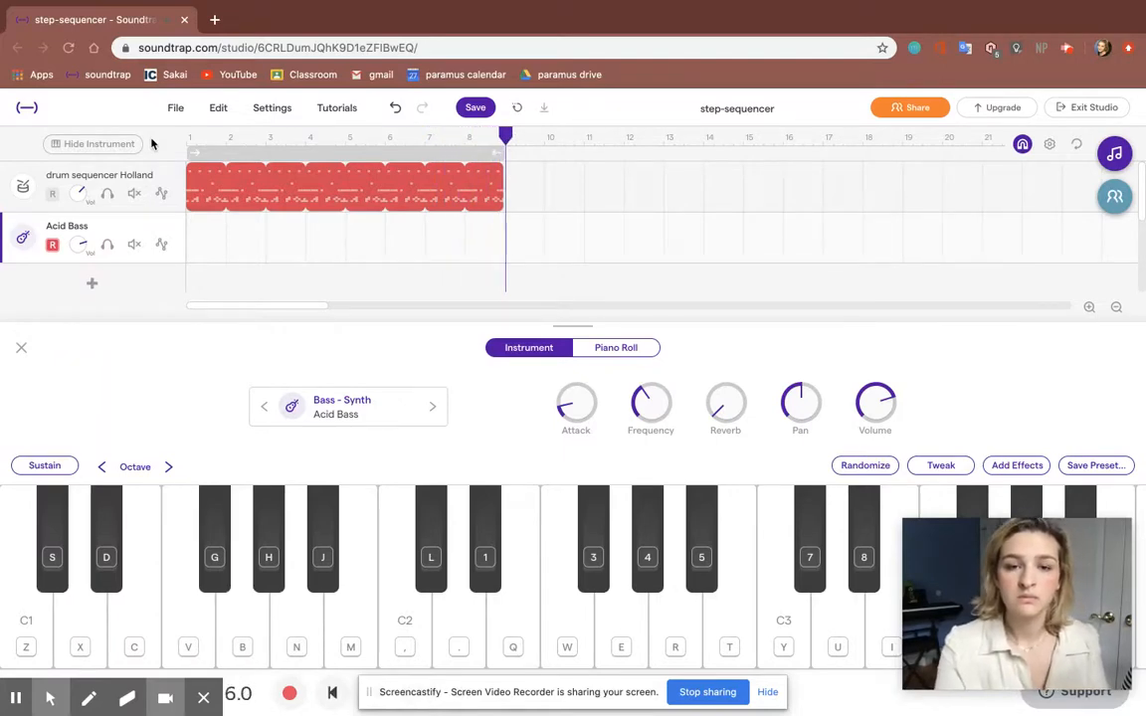
- Record the bass line from the start over bars 1 to 4 with G, A, B♭, A, B♭, A, then G, A, B♭, A, D
left_click_drag(507, 140, 174, 146)
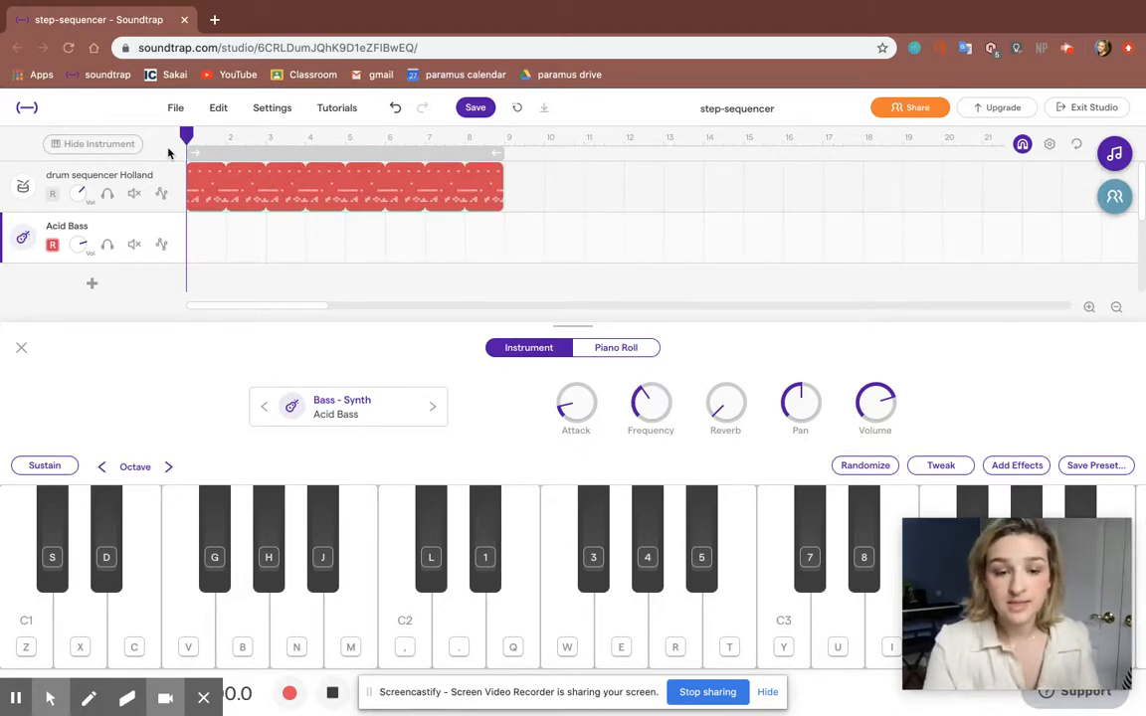
left_click(234, 664)
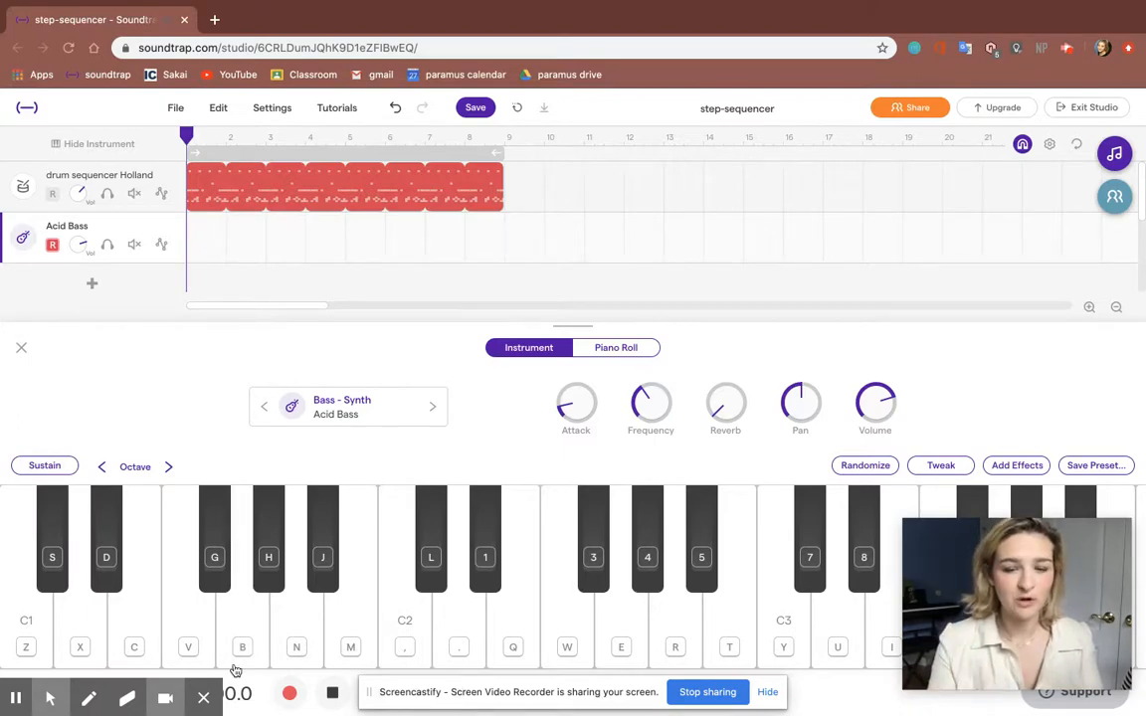
left_click(235, 670)
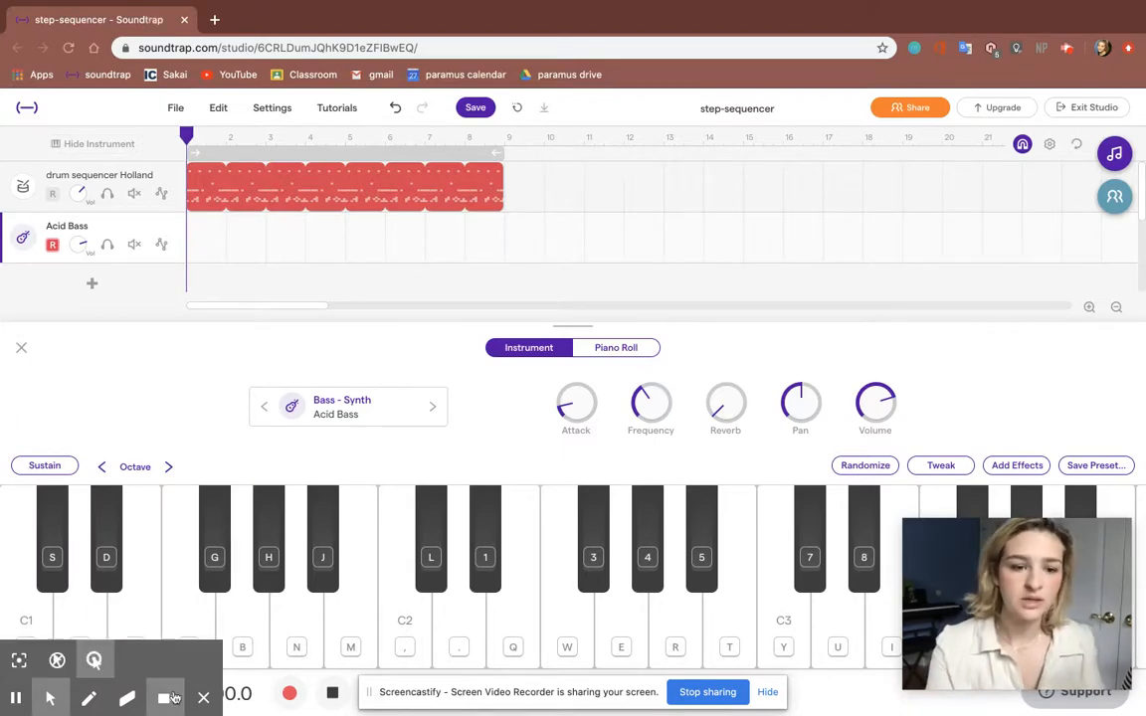
left_click(289, 694)
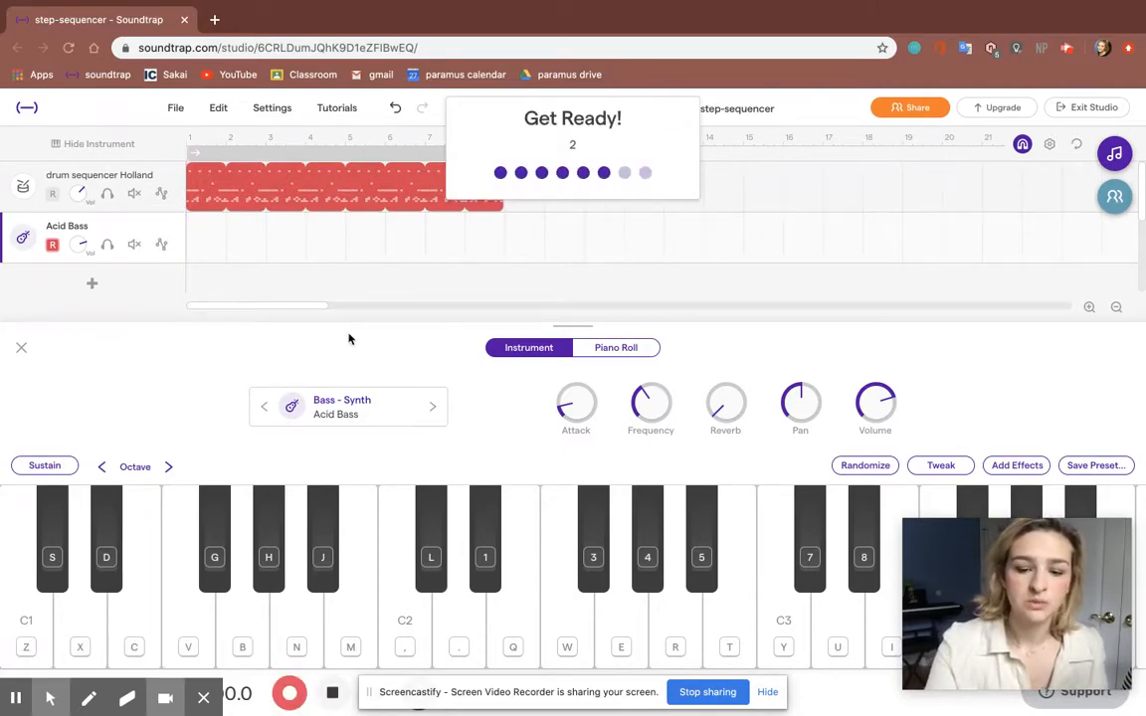
key("b")
key("n")
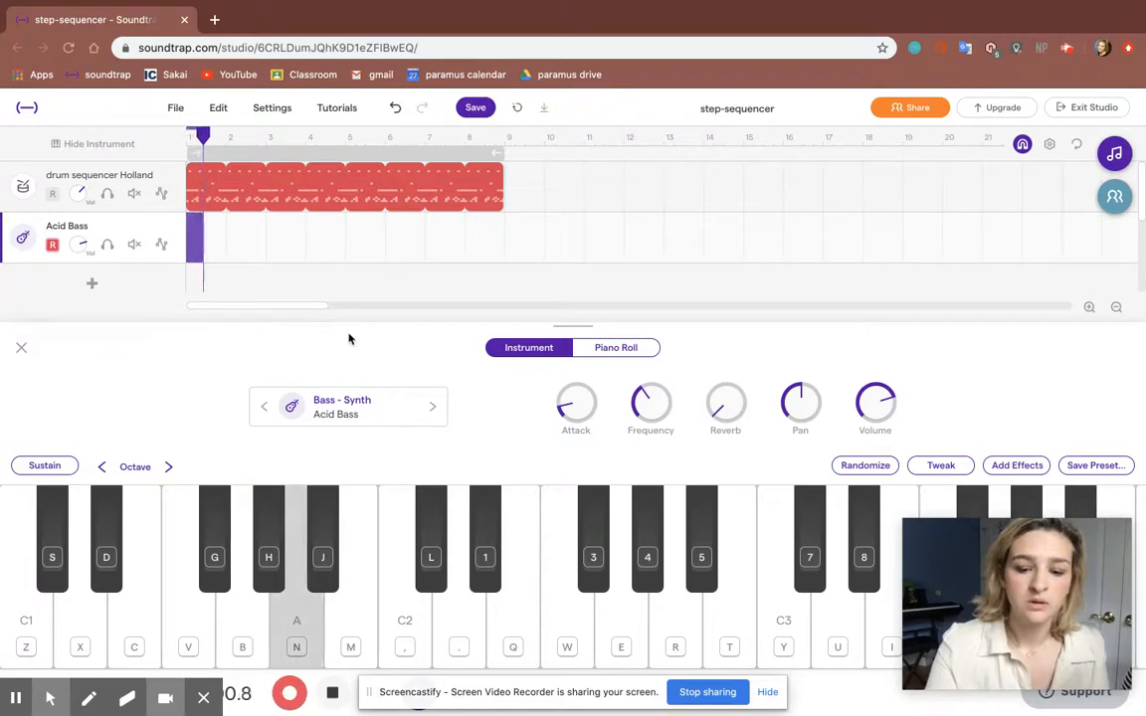
key("j")
key("n")
key("j")
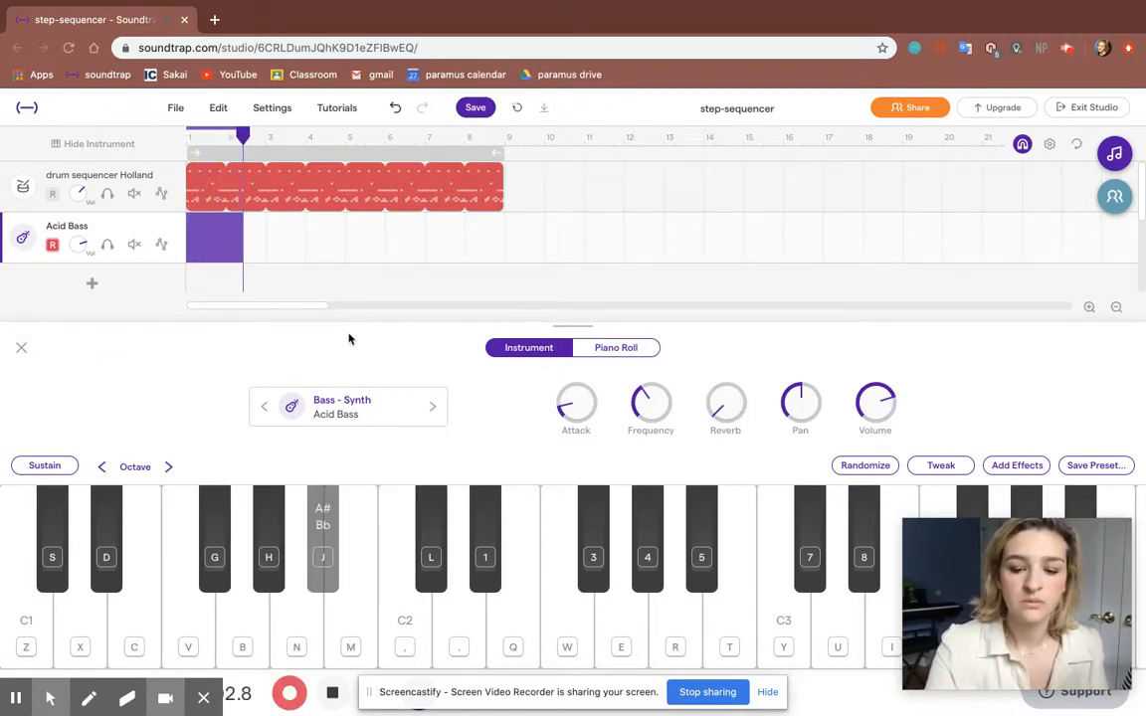
key("n")
key("b")
key("n")
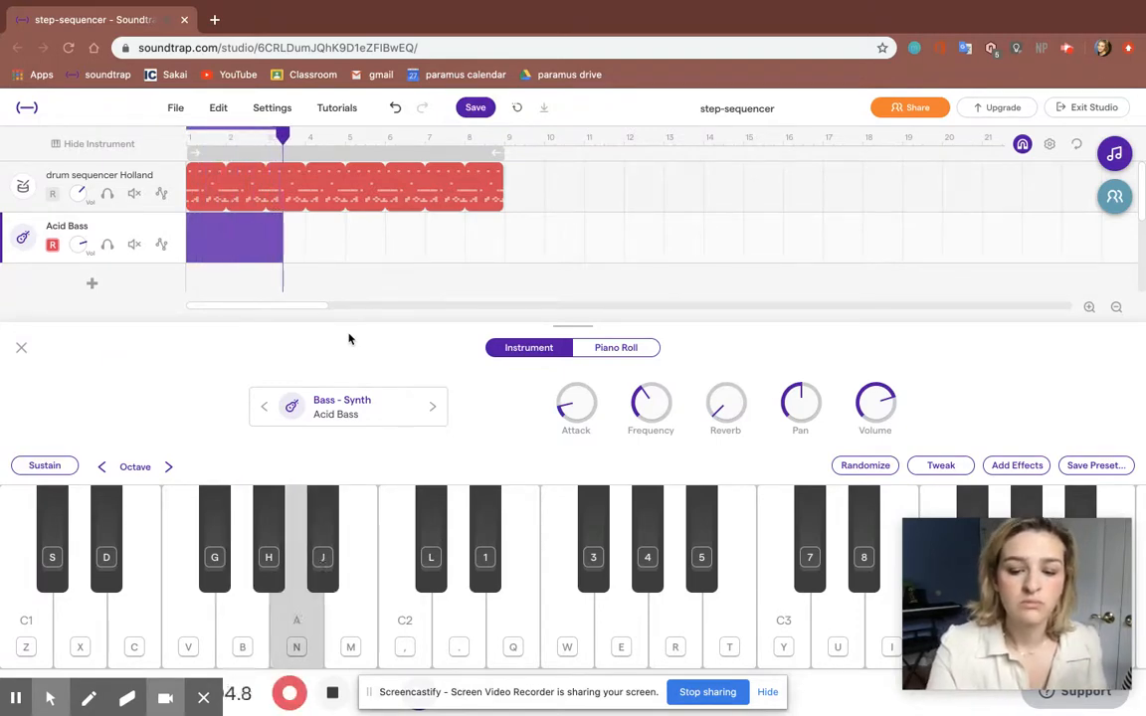
key("j")
key("n")
key("period")
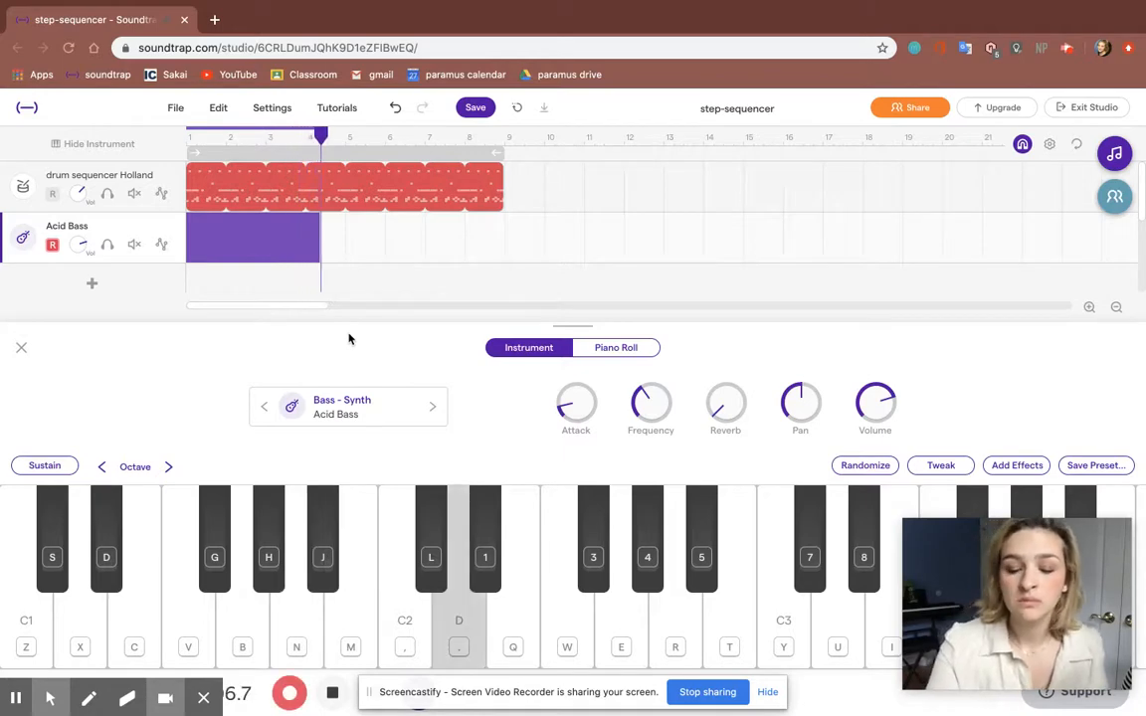
- Continue recording through bar 8 with G, A, B♭, A, G, then G, D, D, F, G, and stop the take
key("b")
key("n")
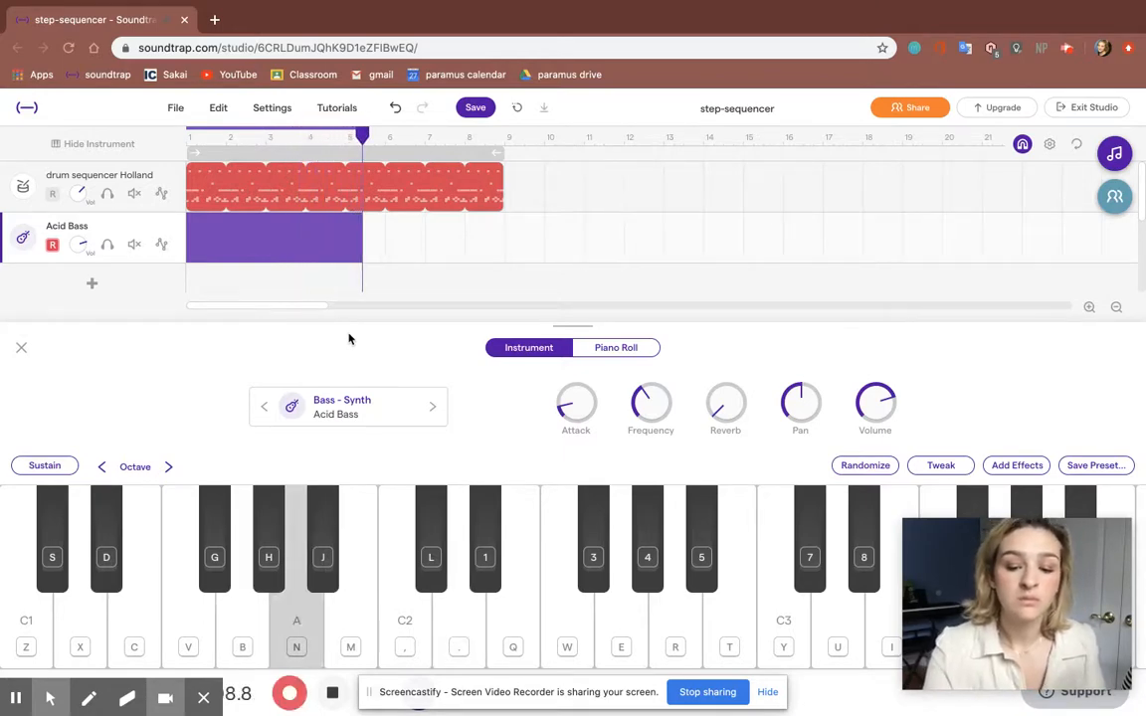
key("j")
key("n")
key("b")
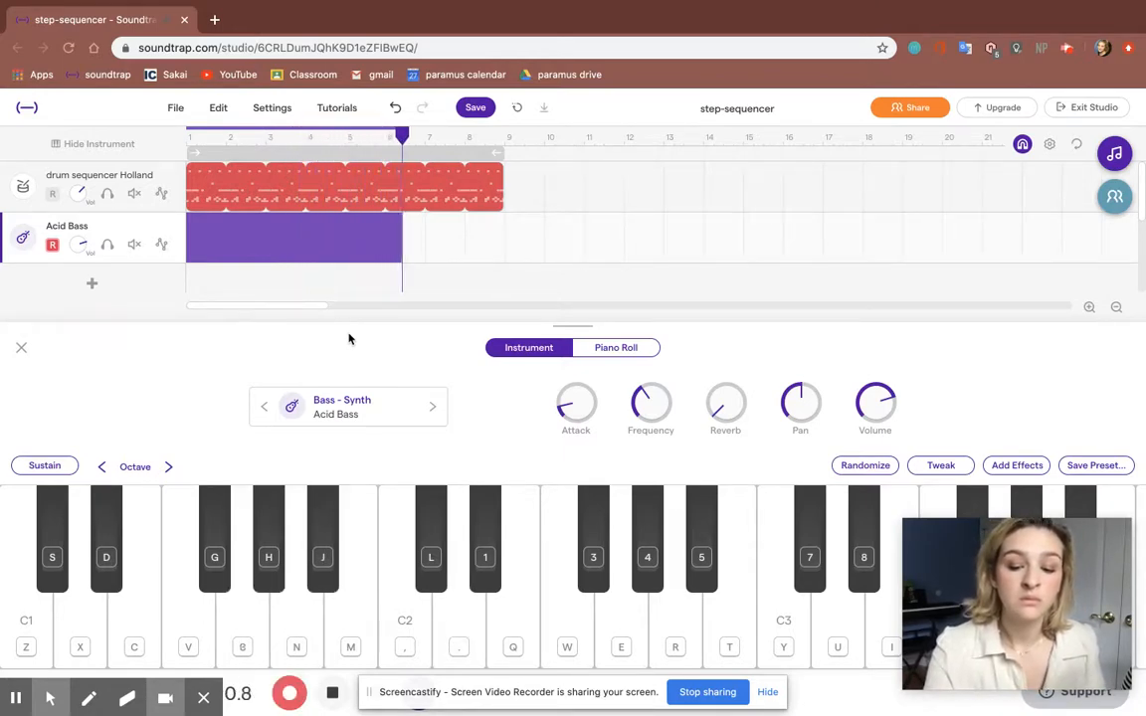
key("b")
key("x")
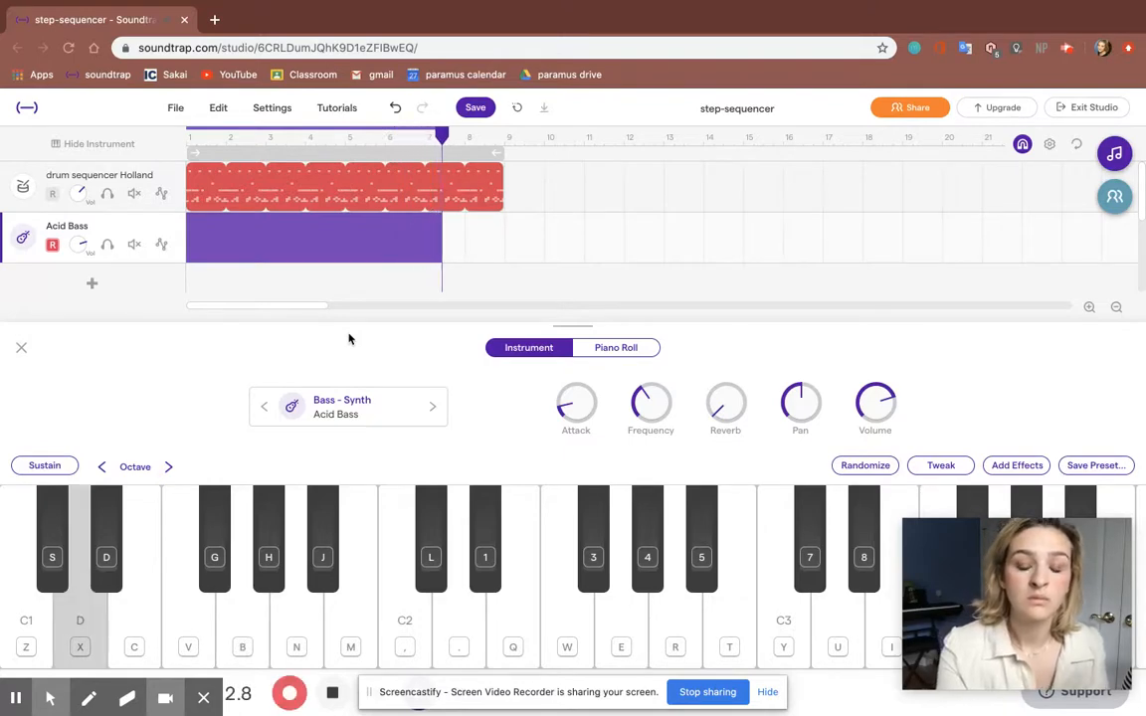
key("v")
key("b")
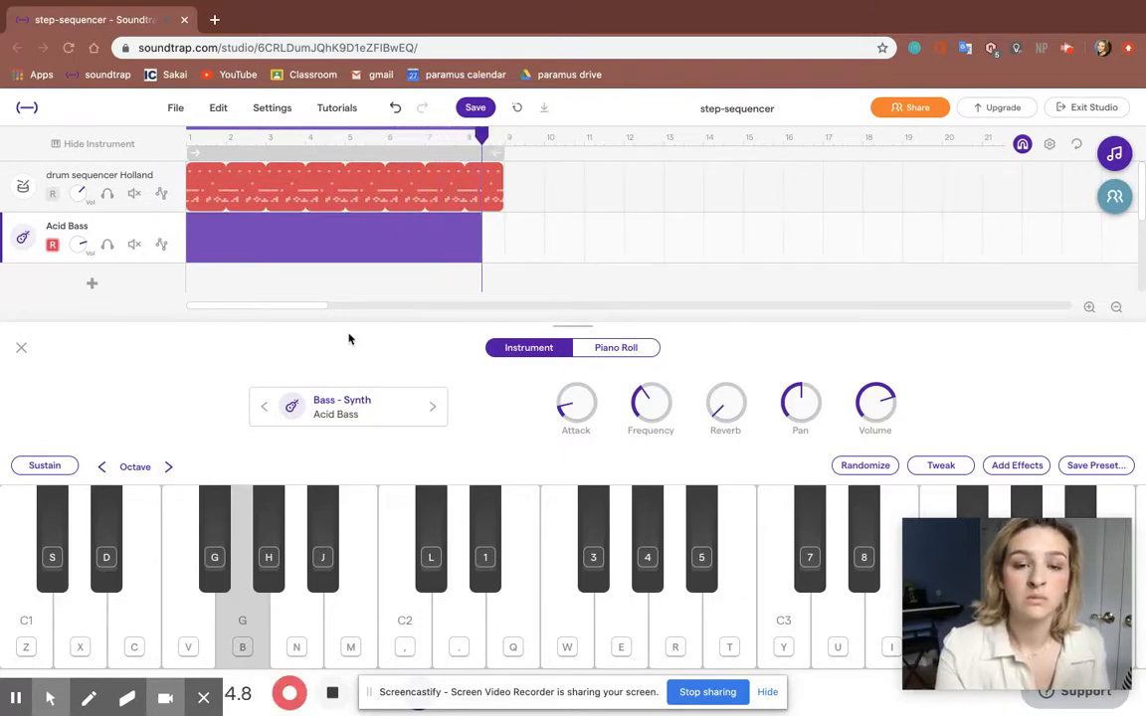
key("space")
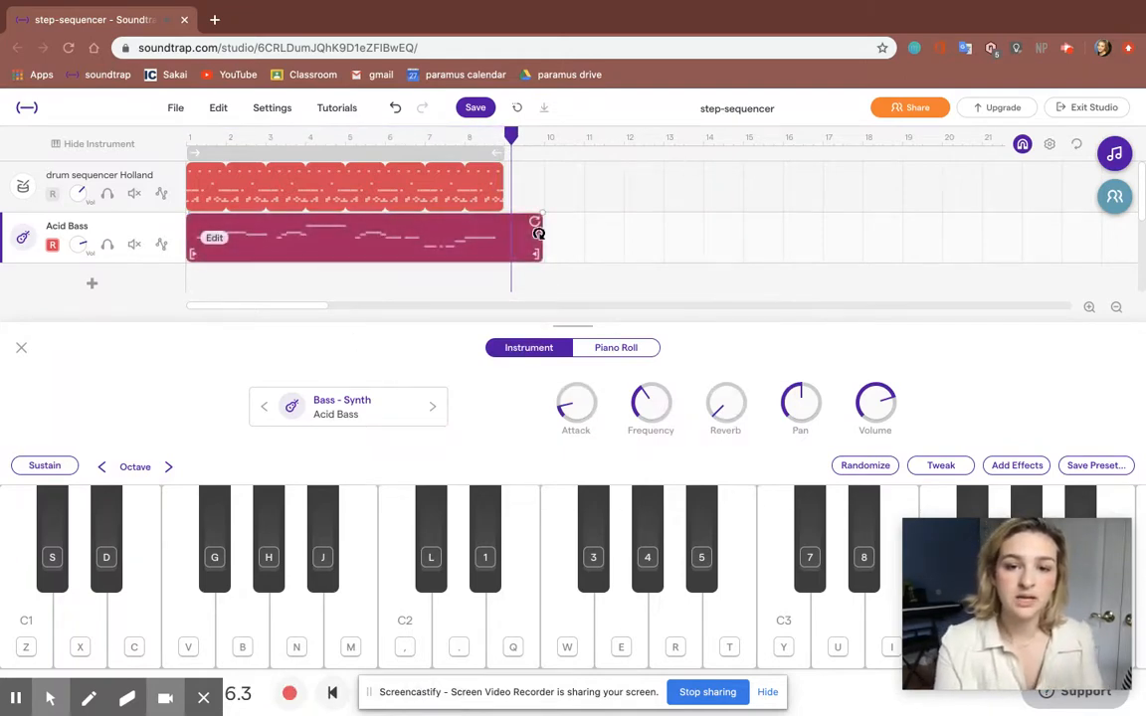
- Trim the Acid Bass region to the end of bar 8 and play both tracks from the start
left_click_drag(540, 246, 504, 247)
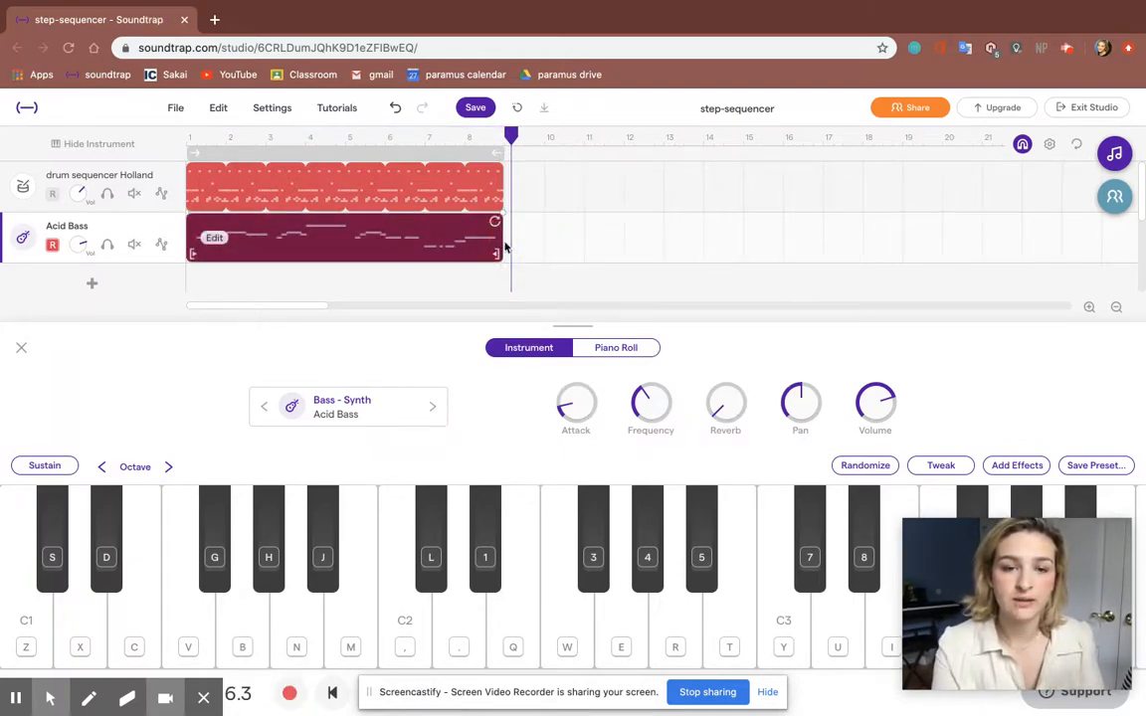
left_click_drag(512, 140, 197, 134)
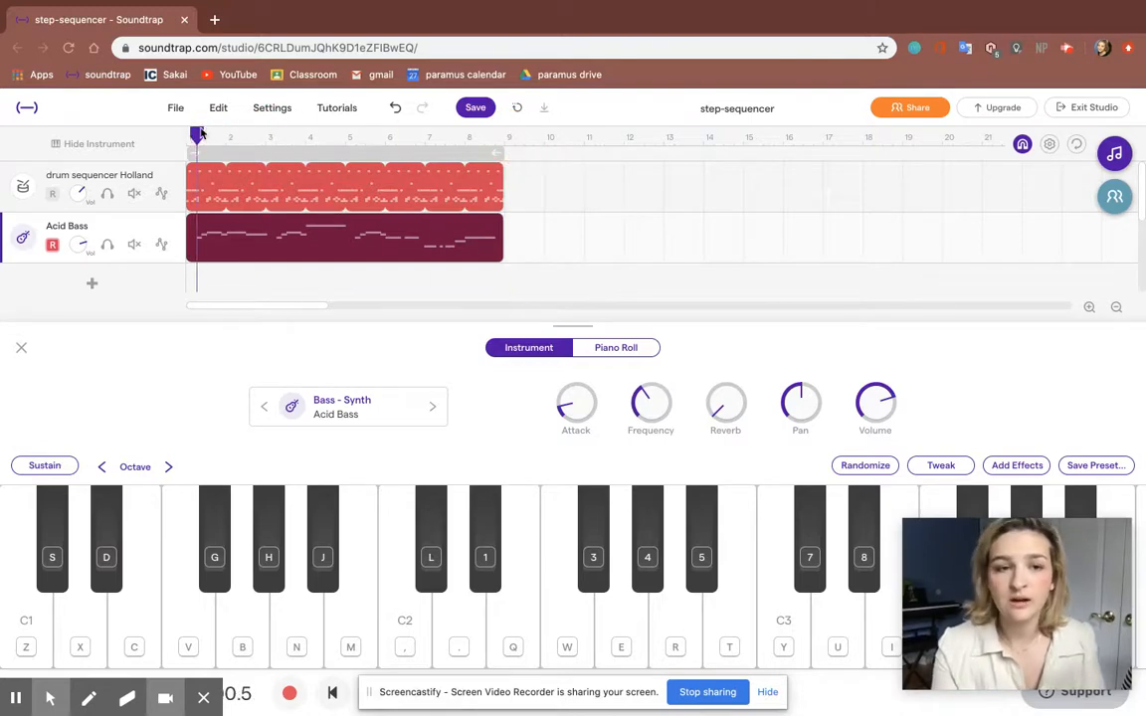
left_click(186, 130)
key("space")
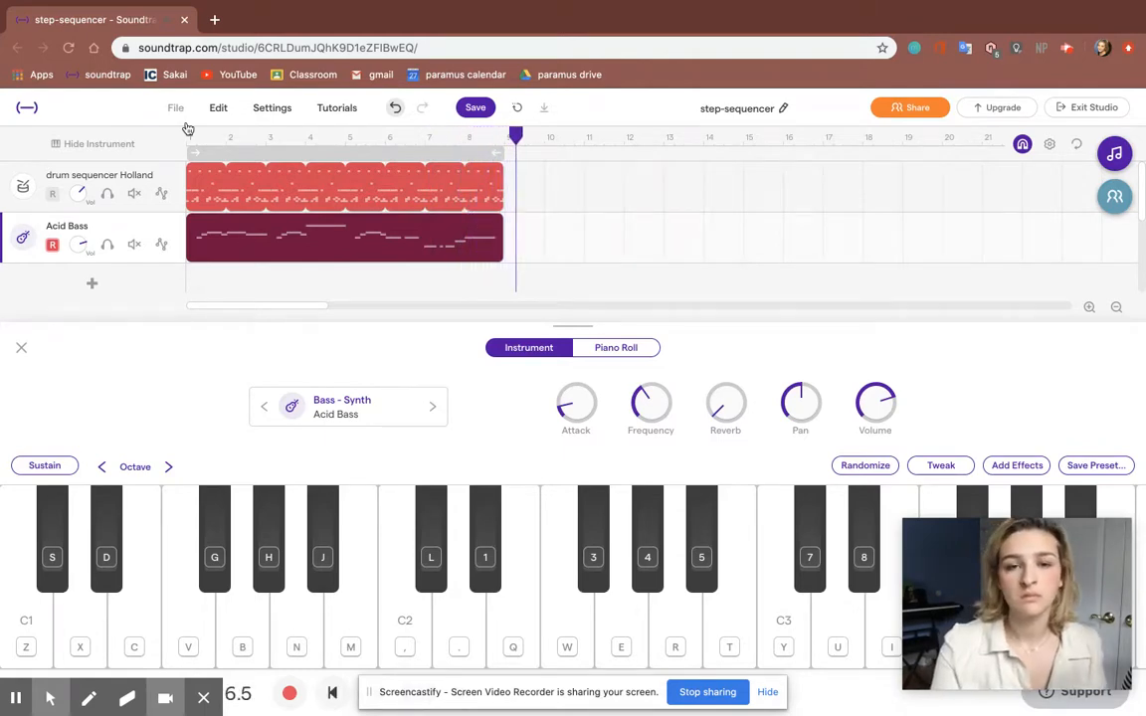
- Quantize the Acid Bass region to 1/16 and listen to it from the start
left_click_drag(510, 133, 171, 143)
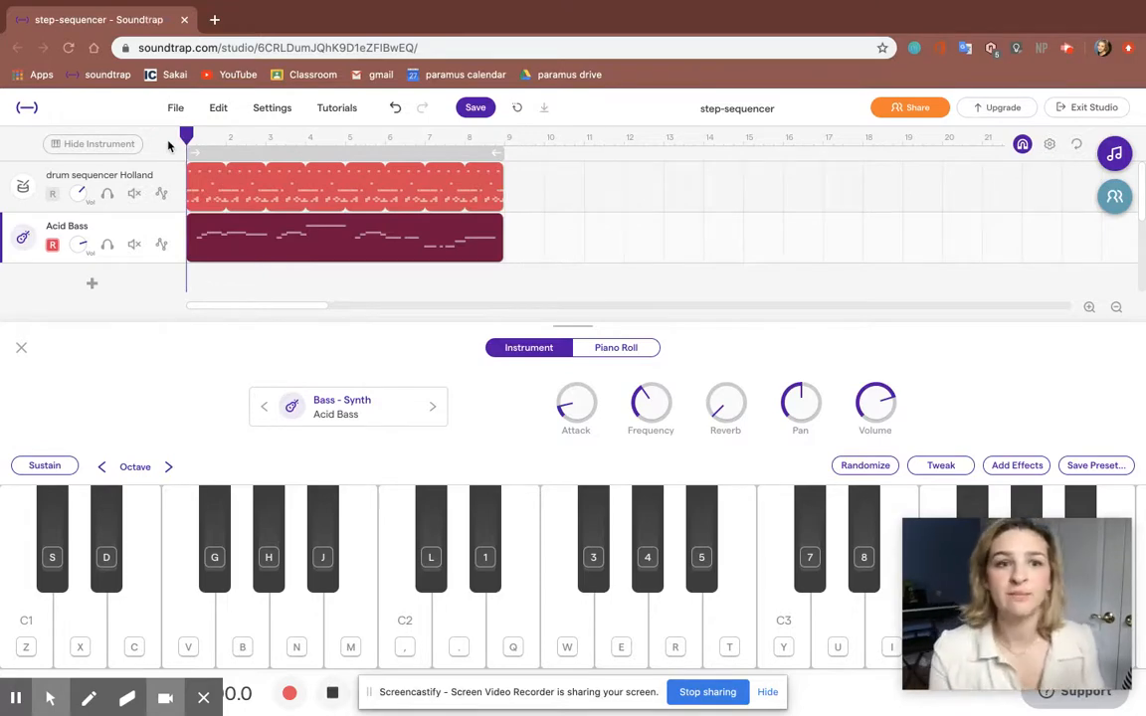
right_click(215, 245)
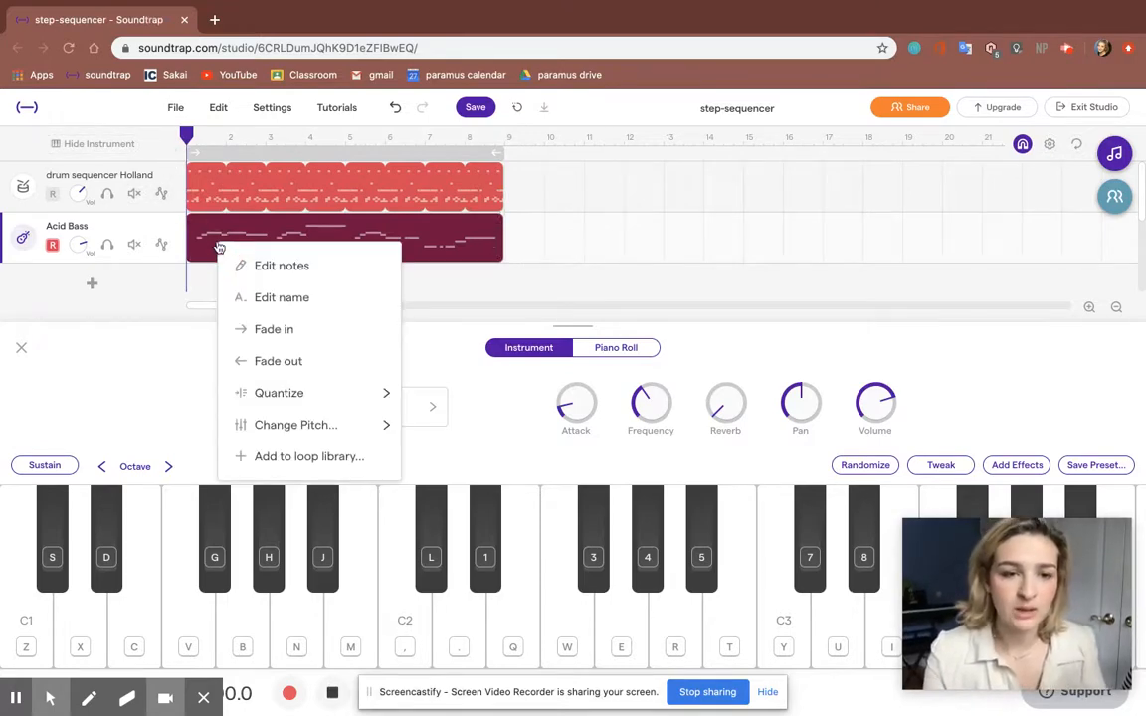
mouse_move(301, 399)
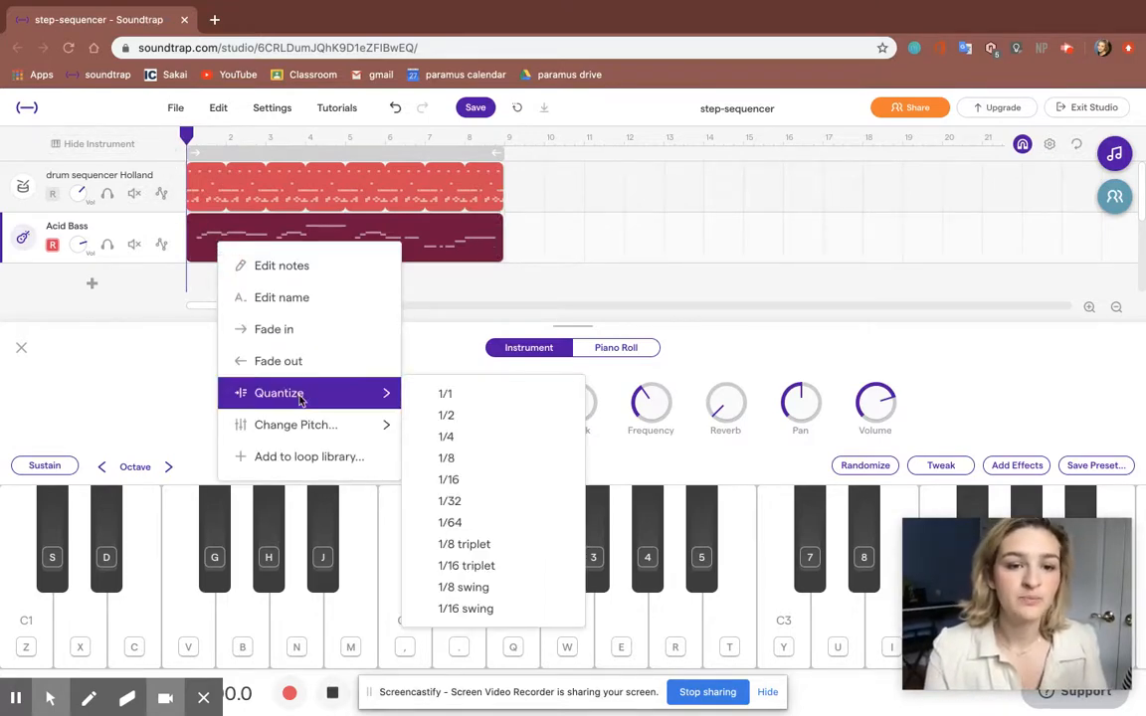
left_click(493, 479)
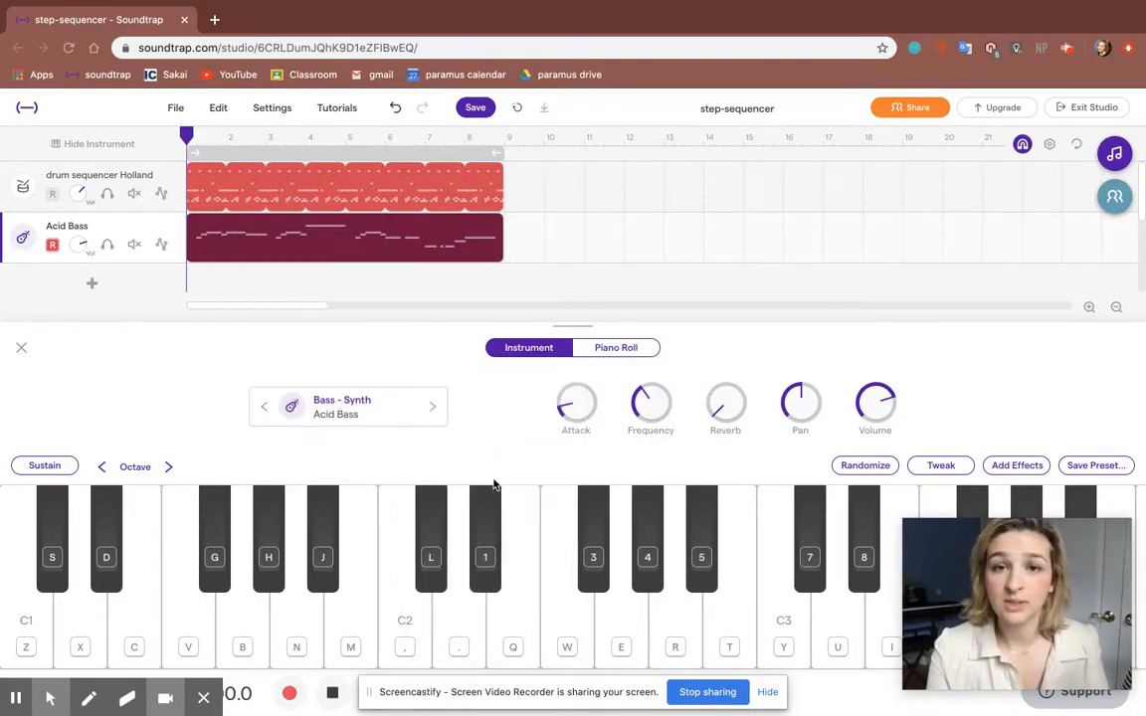
key("space")
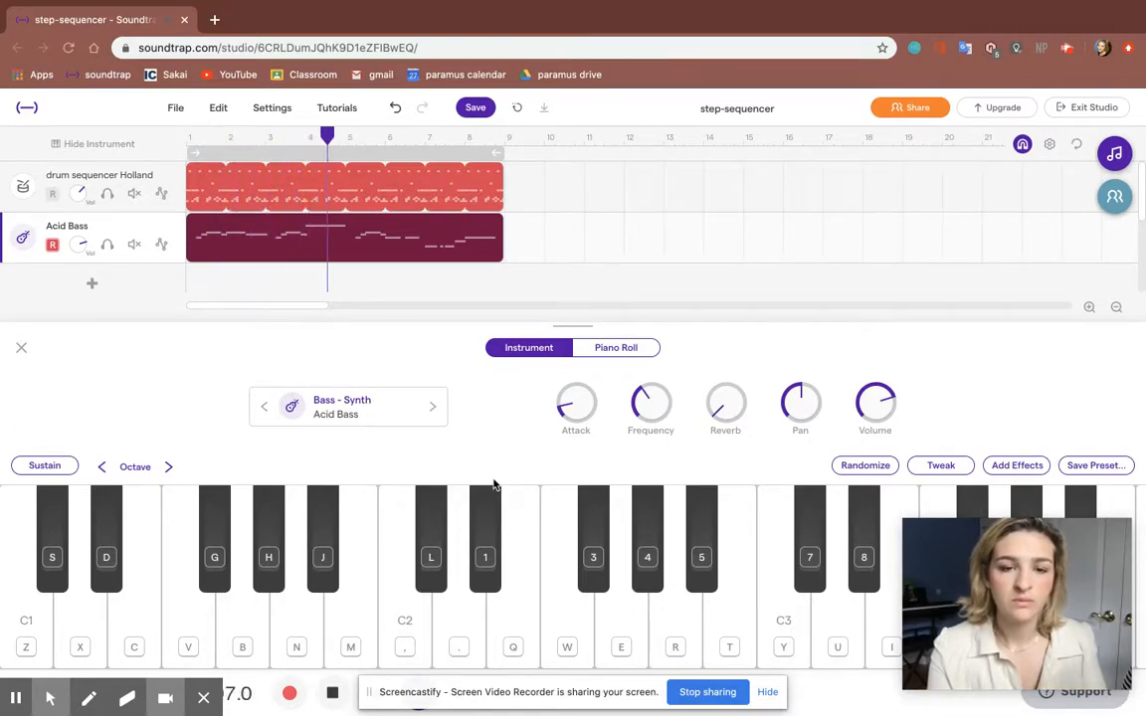
key("space")
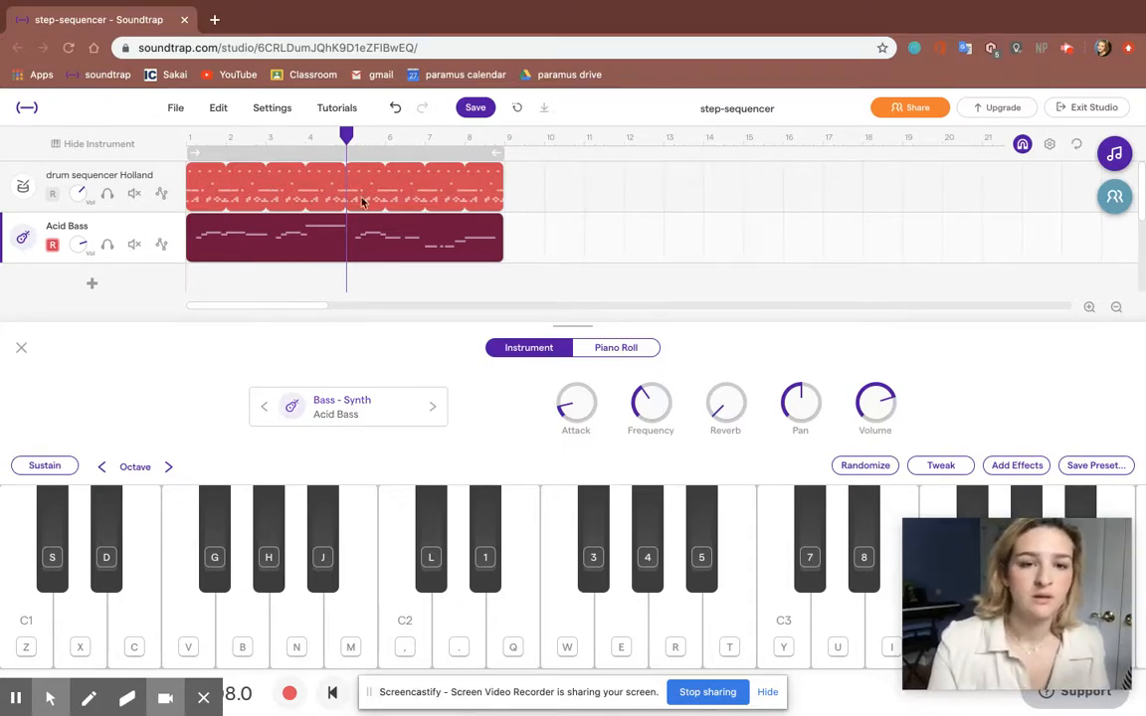
- Open the bass notes in the piano roll and play from bar 5 into bar 6 to check for a wrong note
left_click_drag(348, 135, 159, 126)
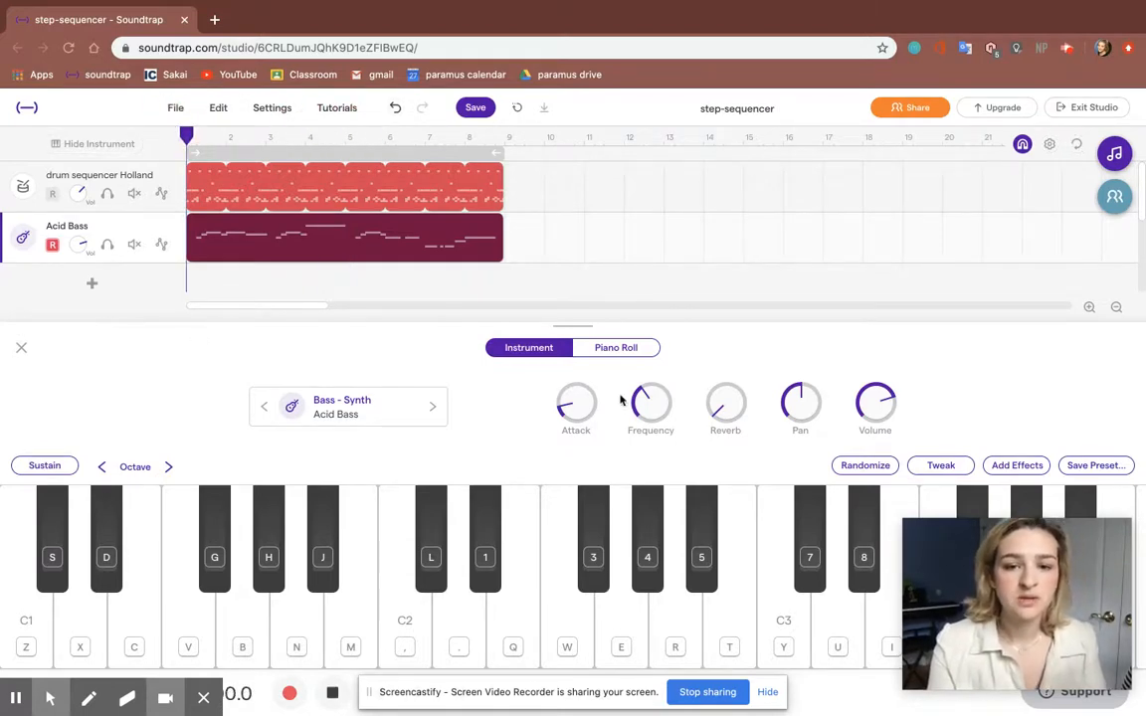
left_click(601, 347)
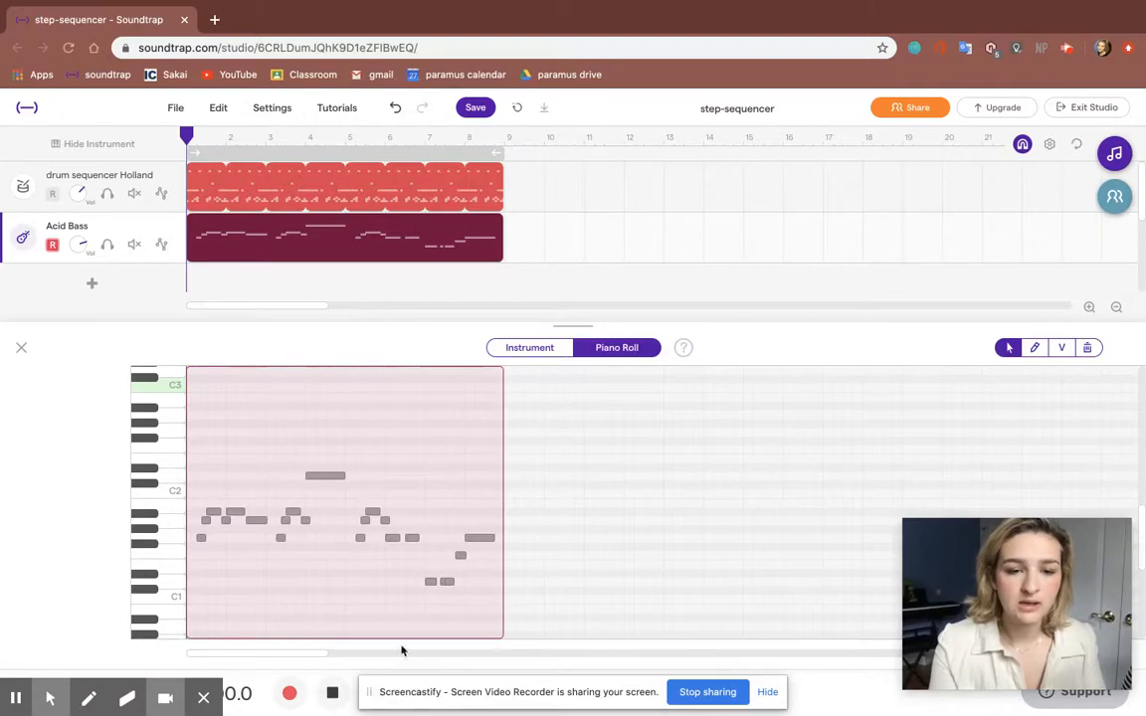
left_click(408, 487)
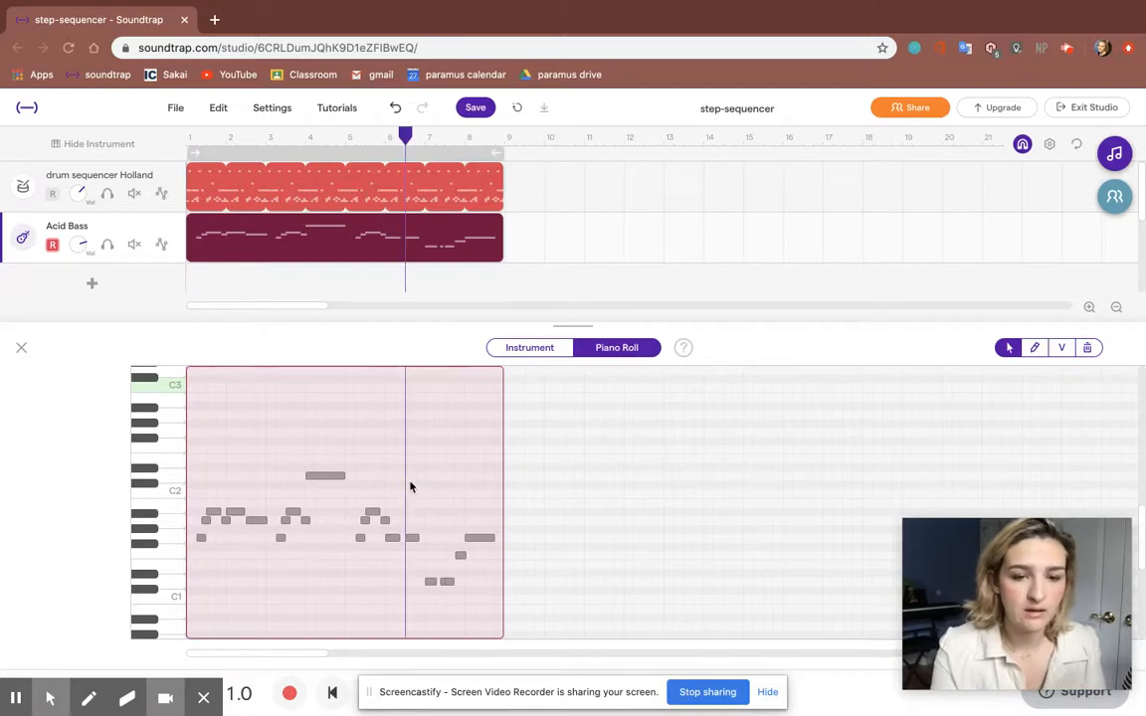
left_click(392, 538)
left_click(355, 498)
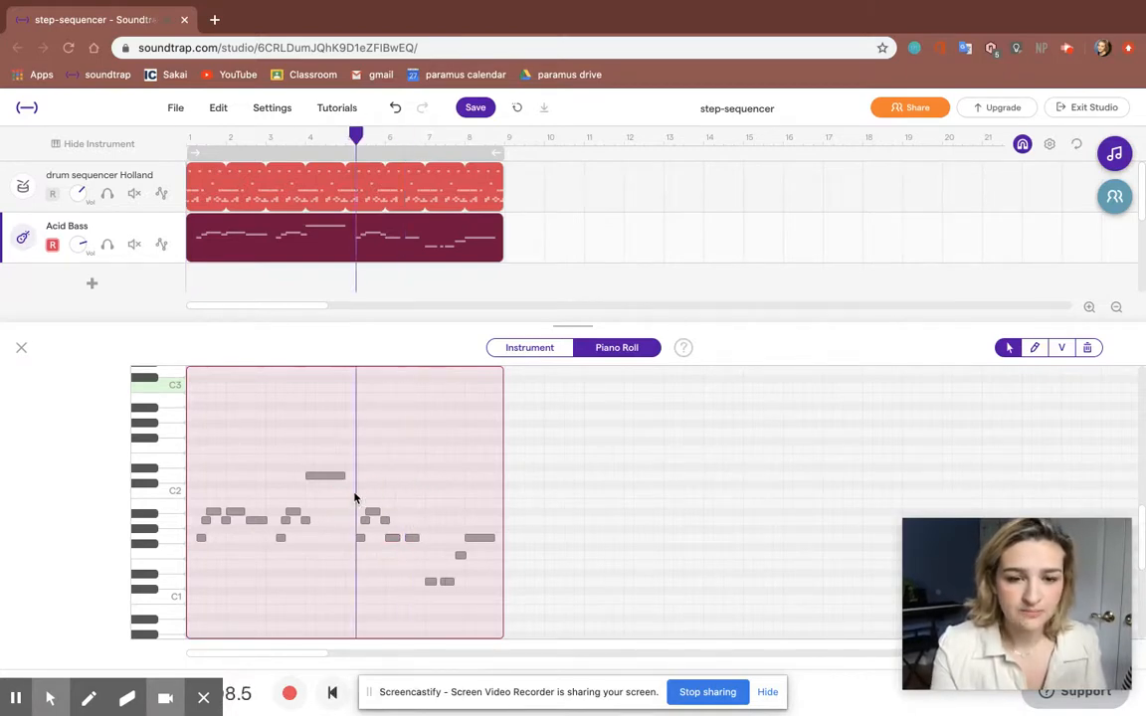
key("space")
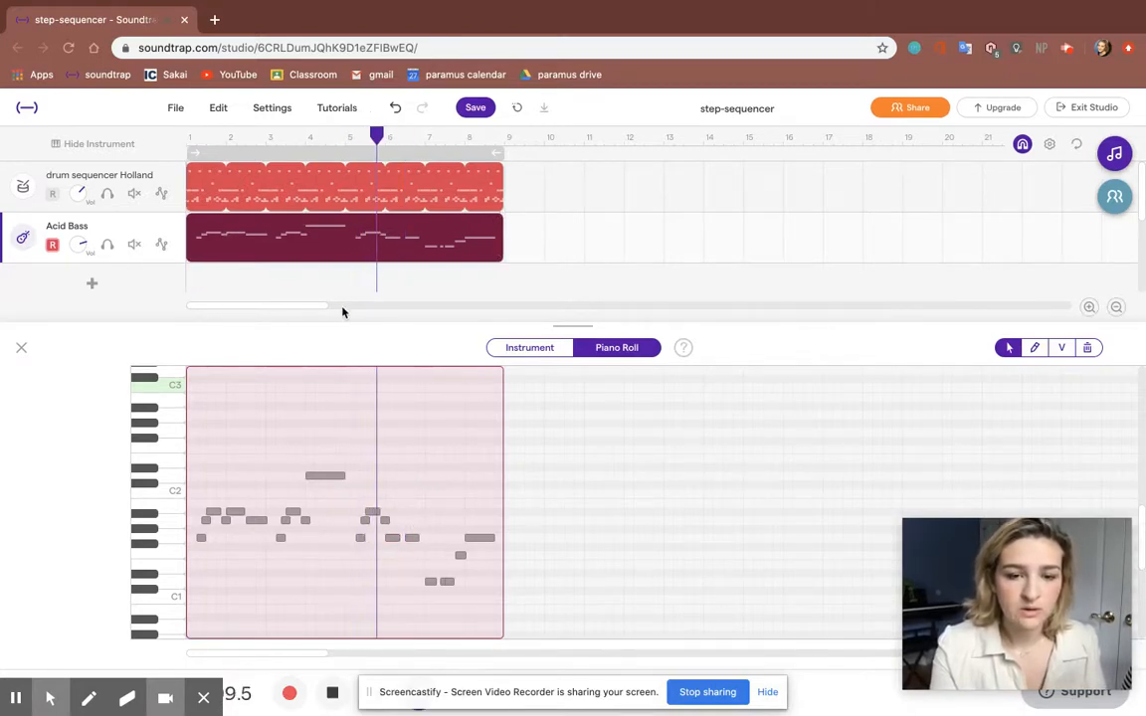
key("space")
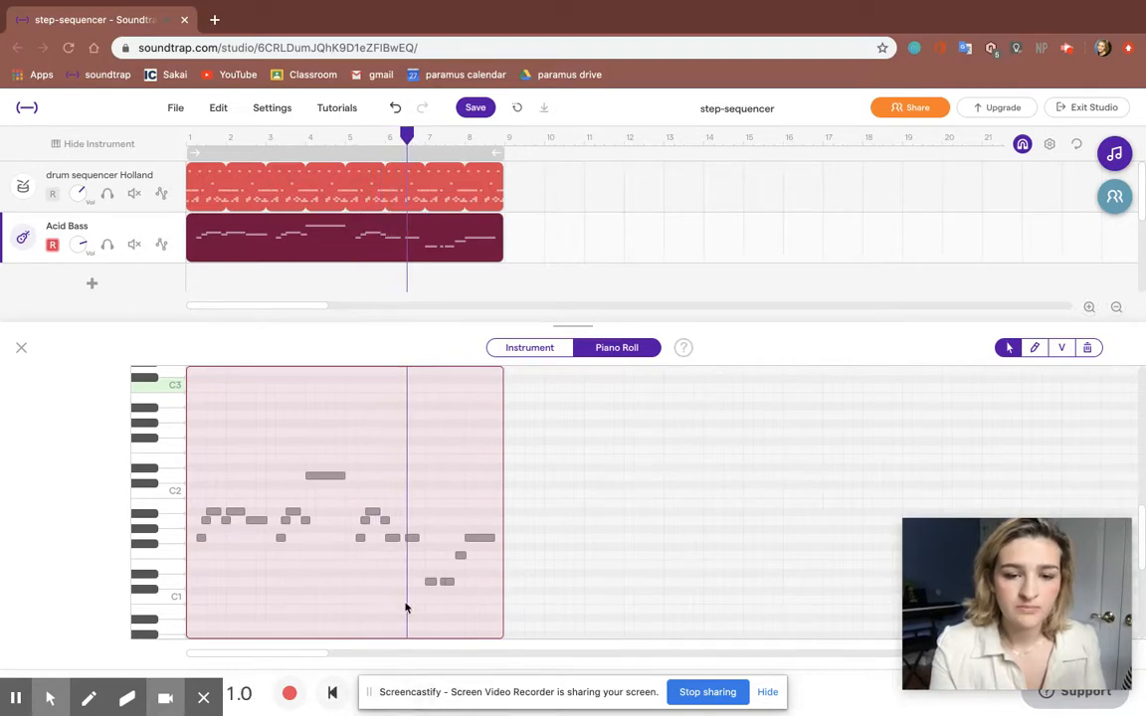
- Raise the G note at the start of bar 6 to A and play that passage to check it
left_click(392, 539)
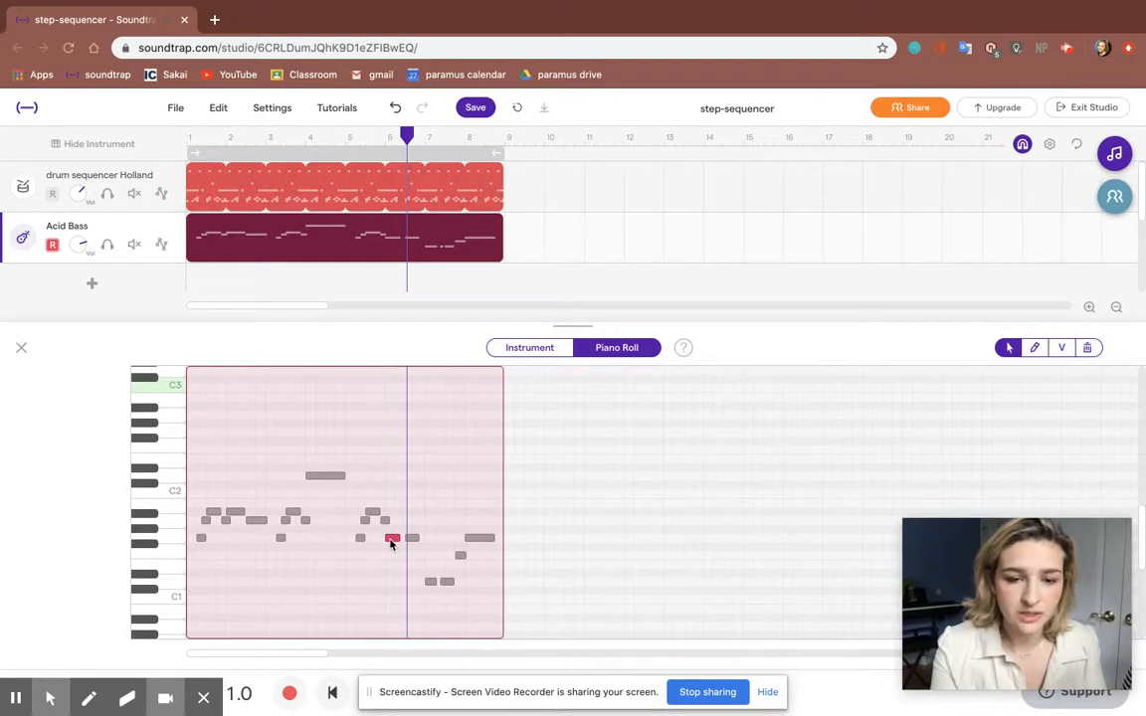
left_click_drag(391, 541, 394, 529)
left_click(391, 533)
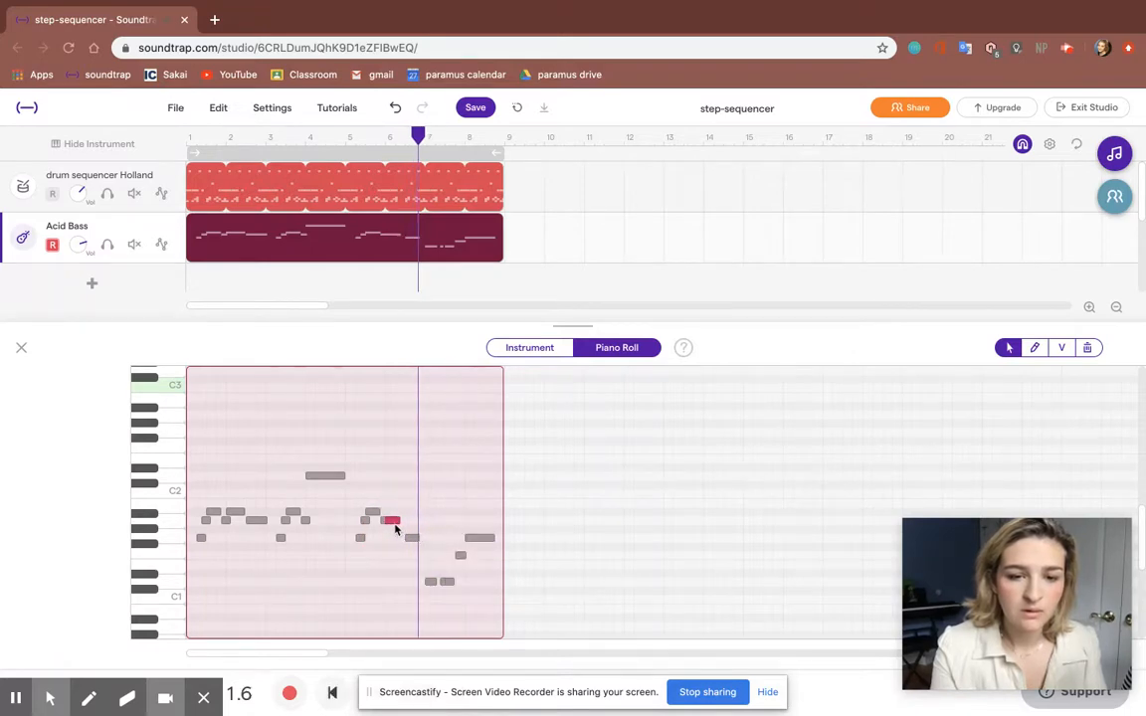
left_click(356, 474)
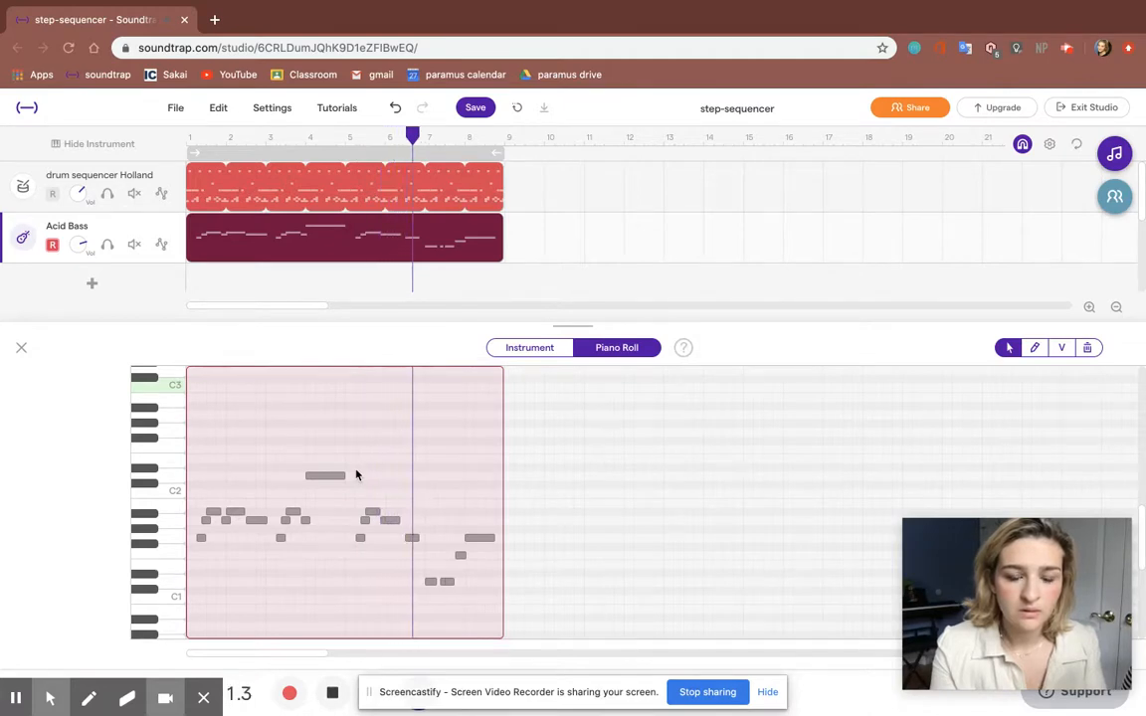
key("space")
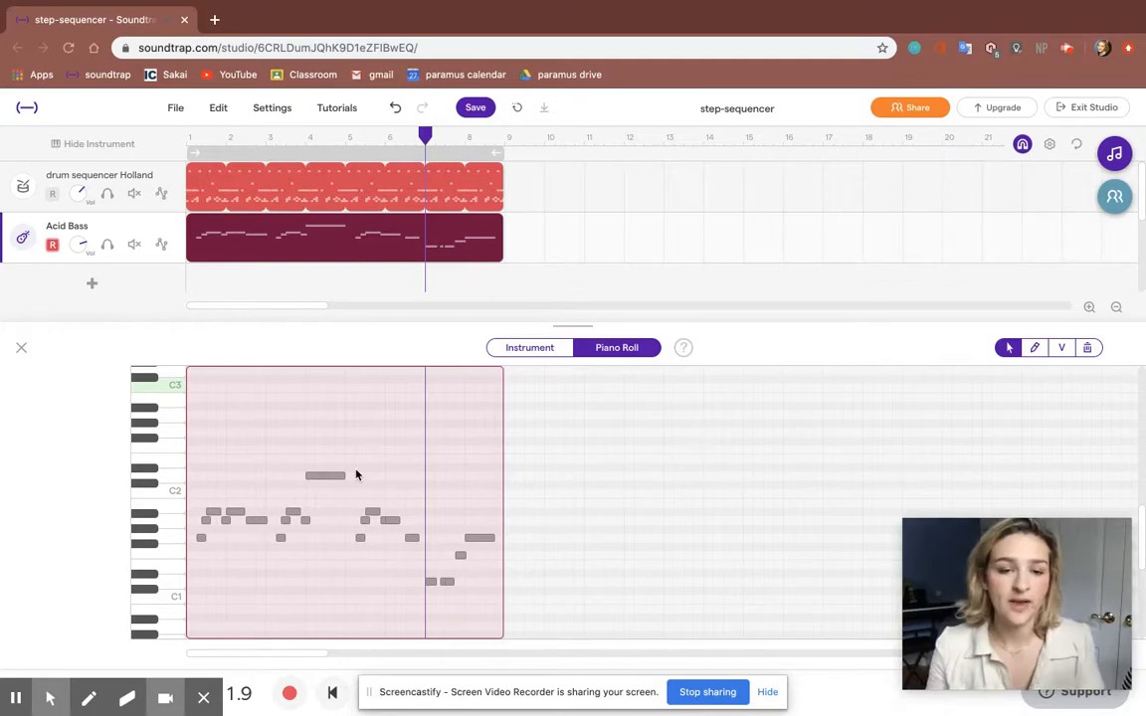
- Add a Filter effect to the Acid Bass instrument
left_click(523, 354)
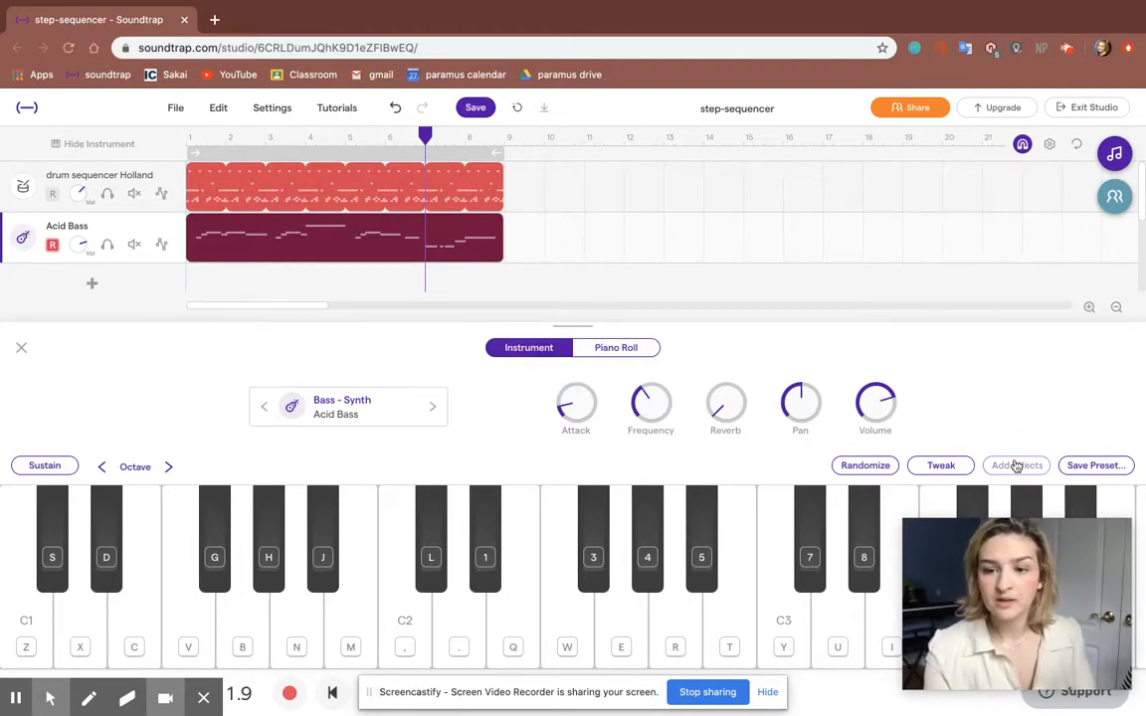
left_click(1015, 465)
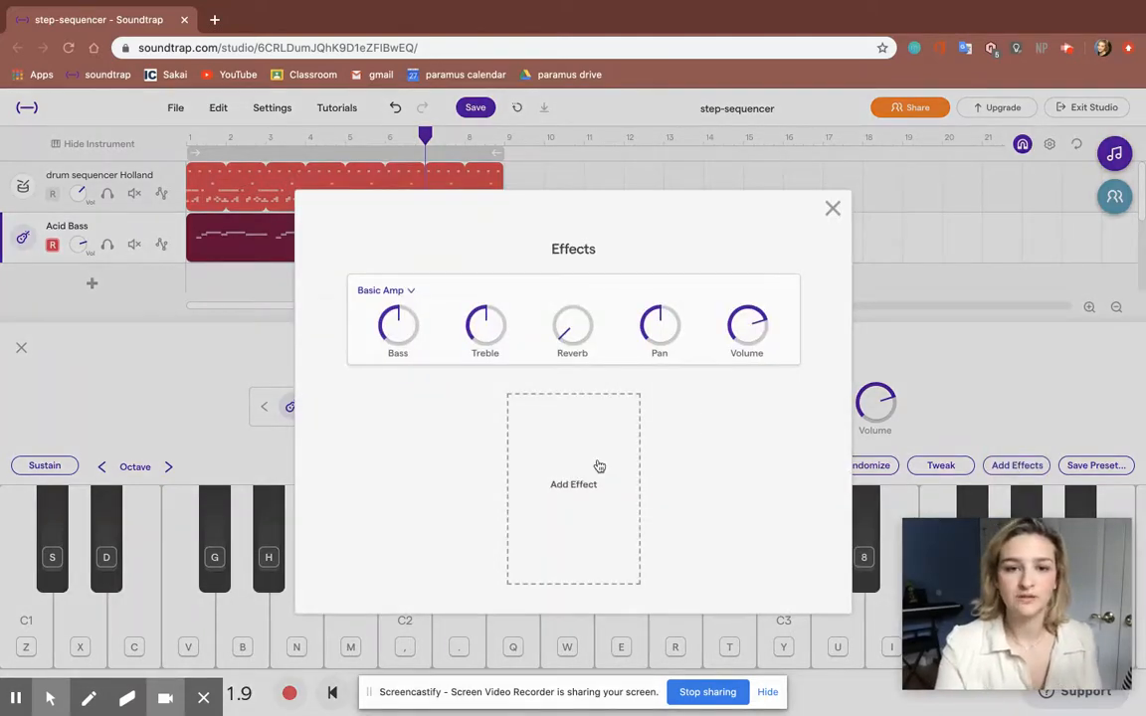
left_click(599, 467)
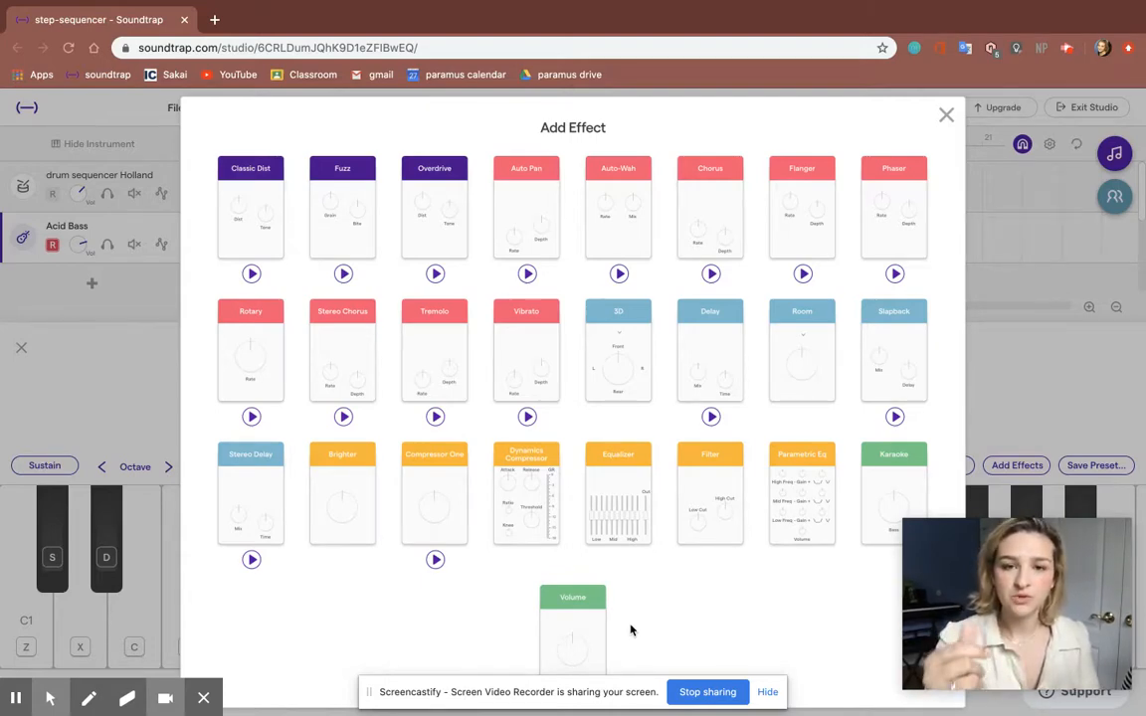
left_click(711, 499)
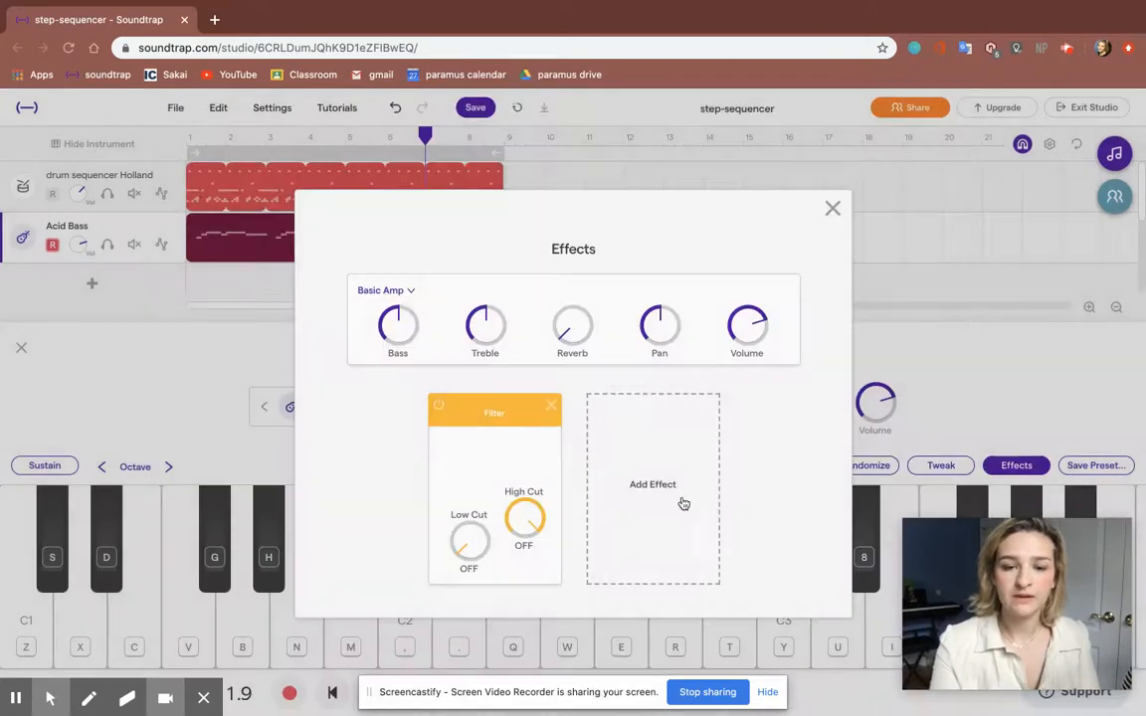
- Try the filter's Low Cut at 1999 Hz during playback and return it to OFF
key("space")
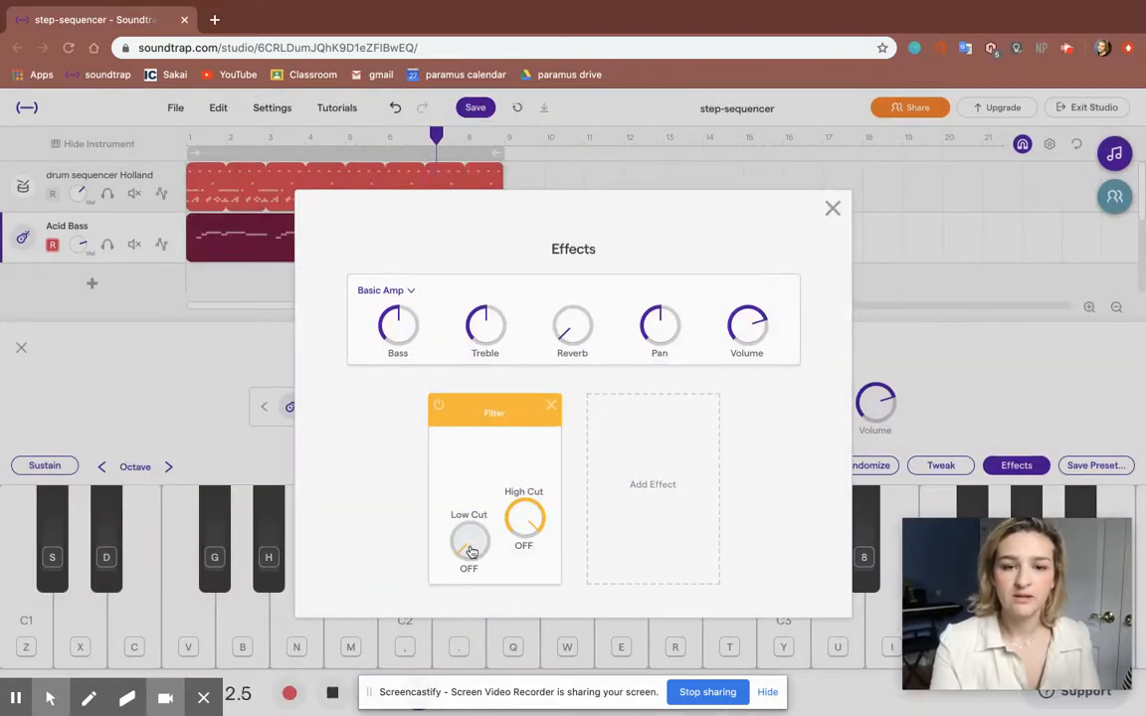
left_click_drag(471, 550, 478, 338)
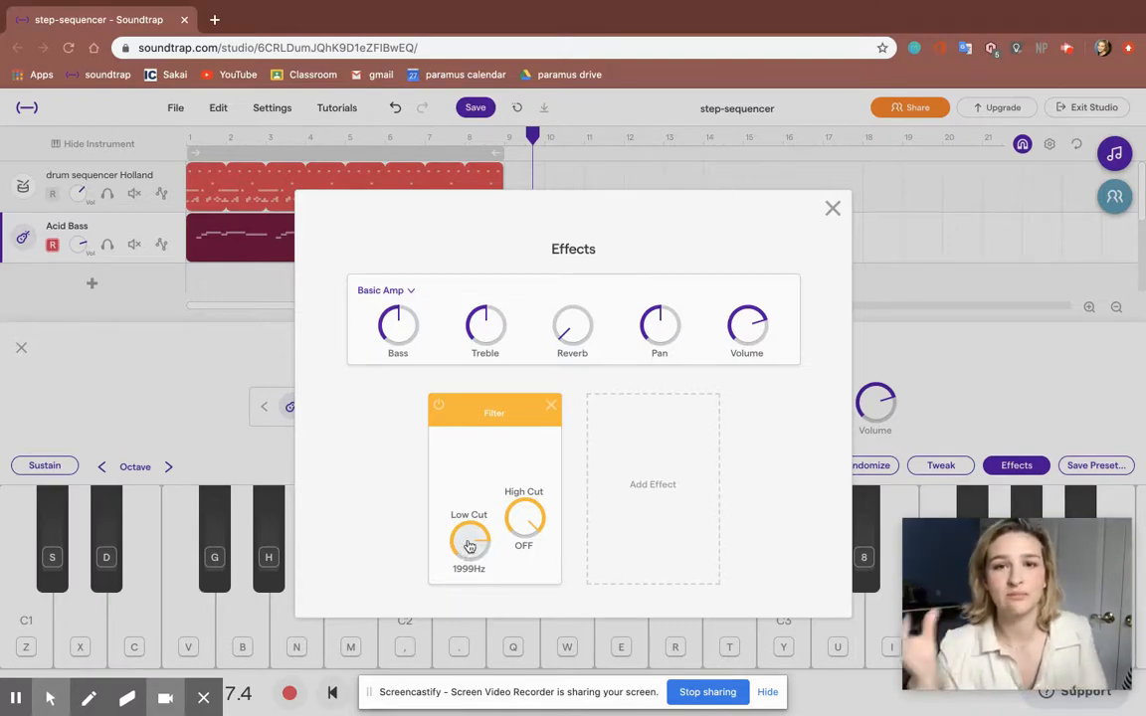
left_click_drag(470, 545, 461, 606)
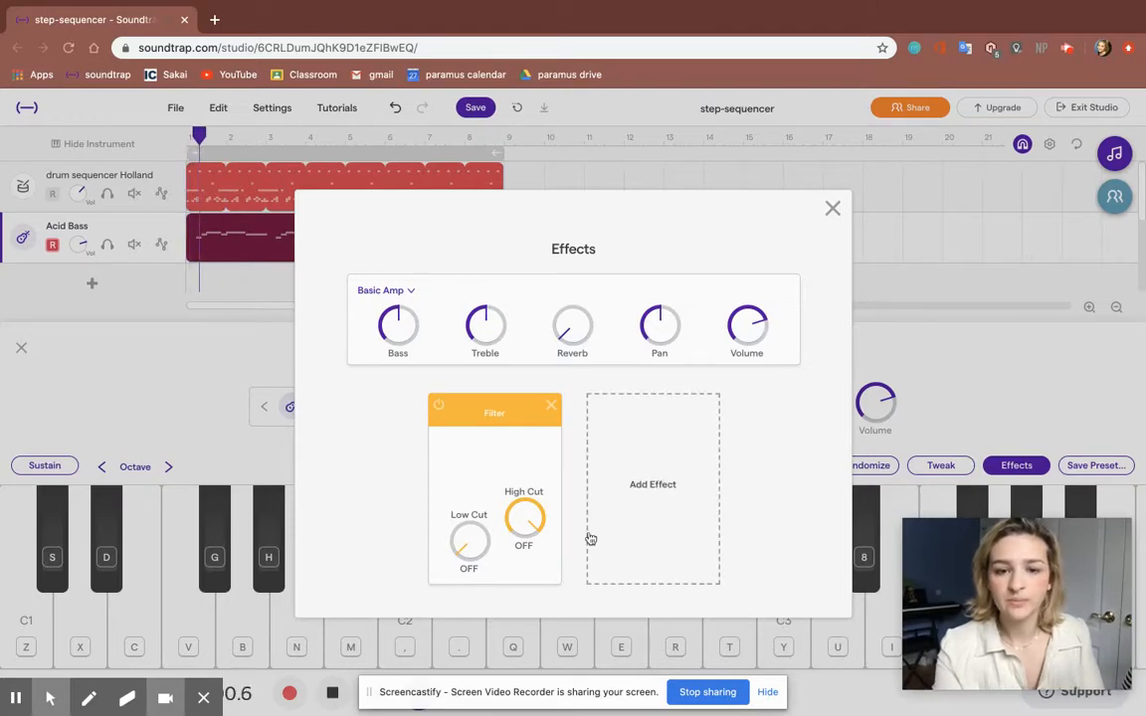
- Lower the filter's High Cut to 3598 Hz and close the effects window
left_click_drag(525, 521, 534, 660)
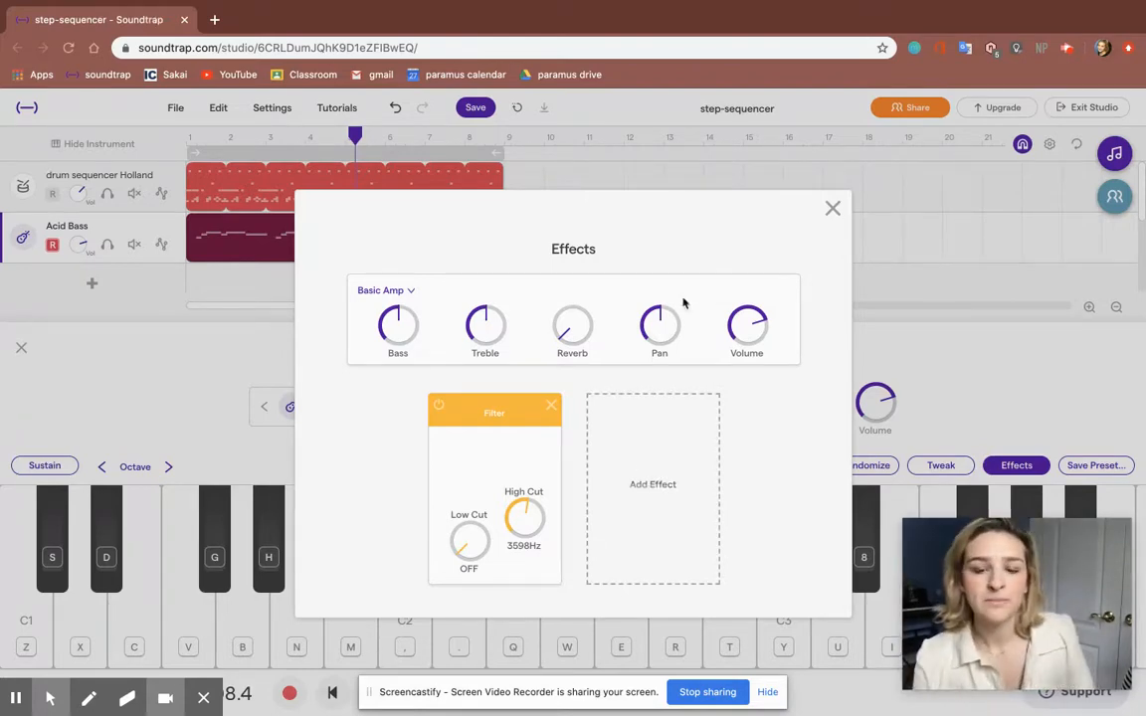
left_click(639, 519)
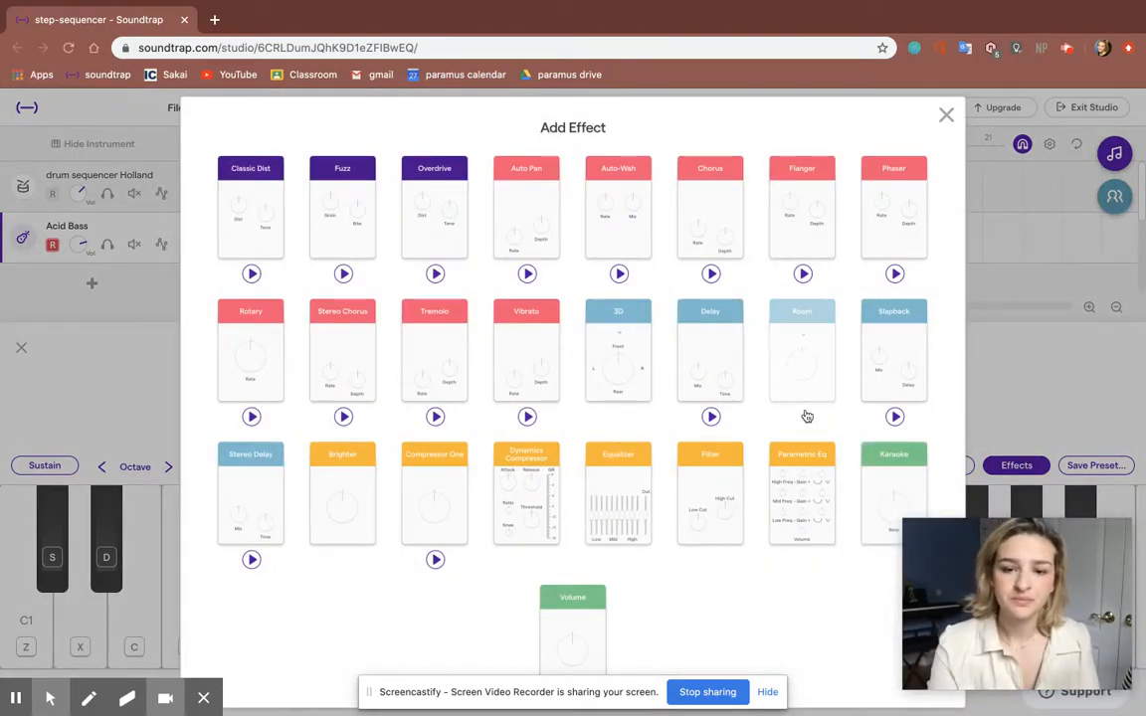
left_click(944, 117)
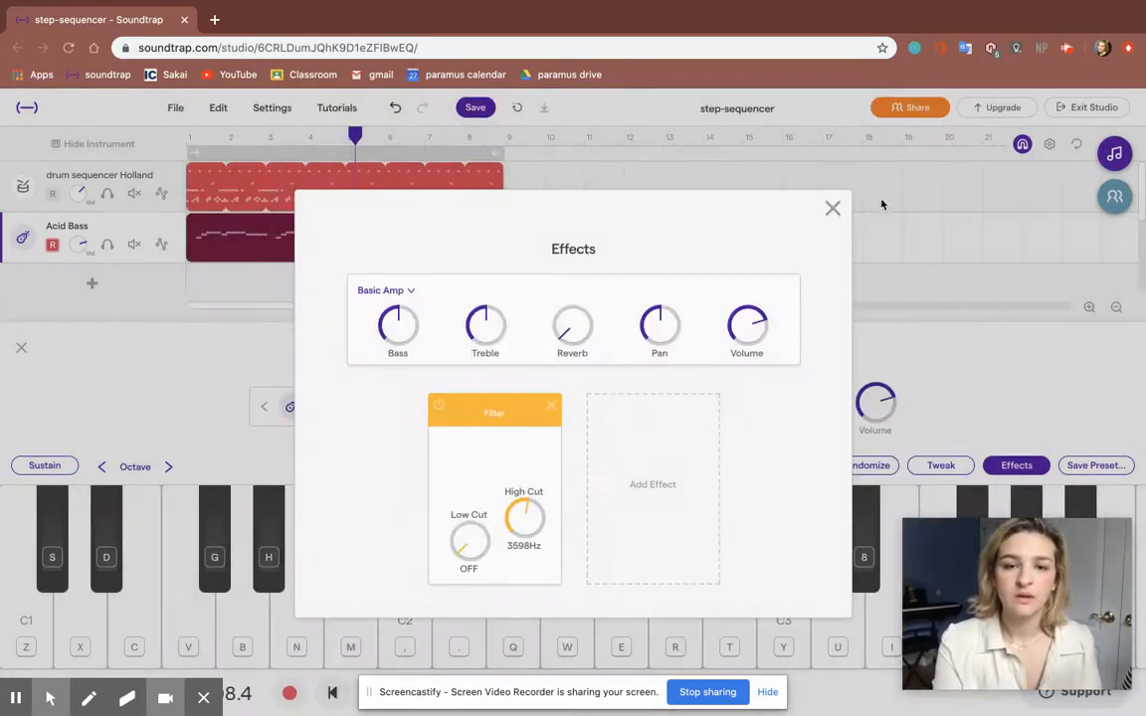
left_click(832, 210)
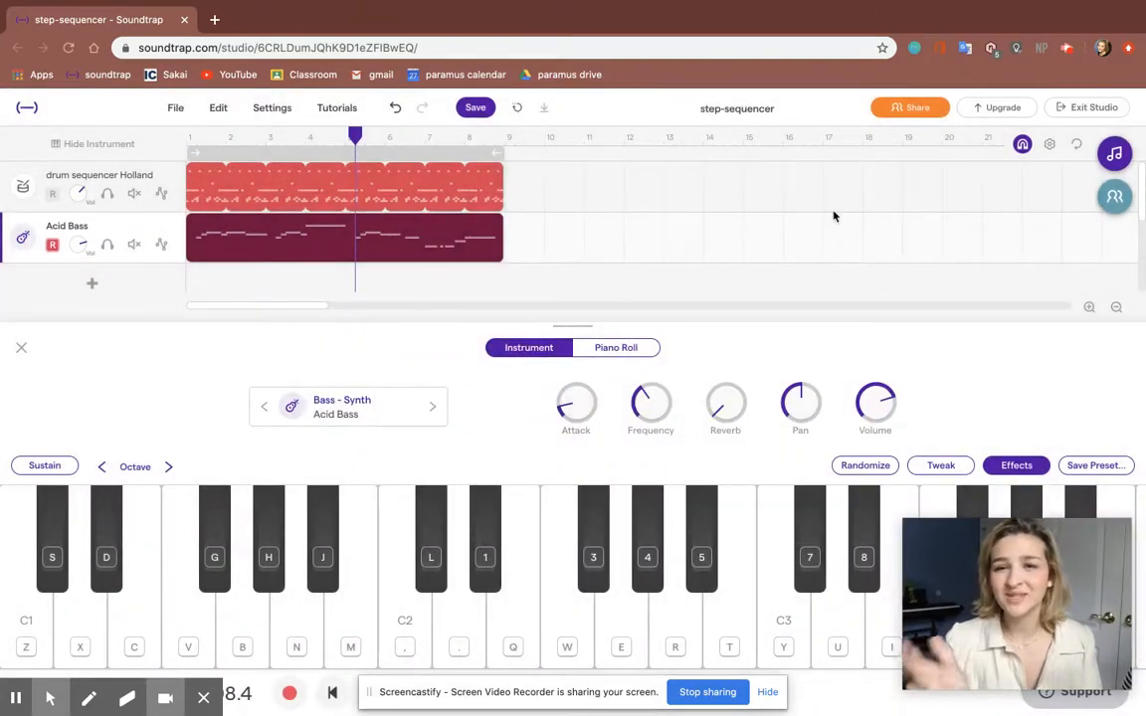
- Turn down the Acid Bass volume and close the instrument view
left_click(863, 408)
left_click_drag(863, 418, 863, 456)
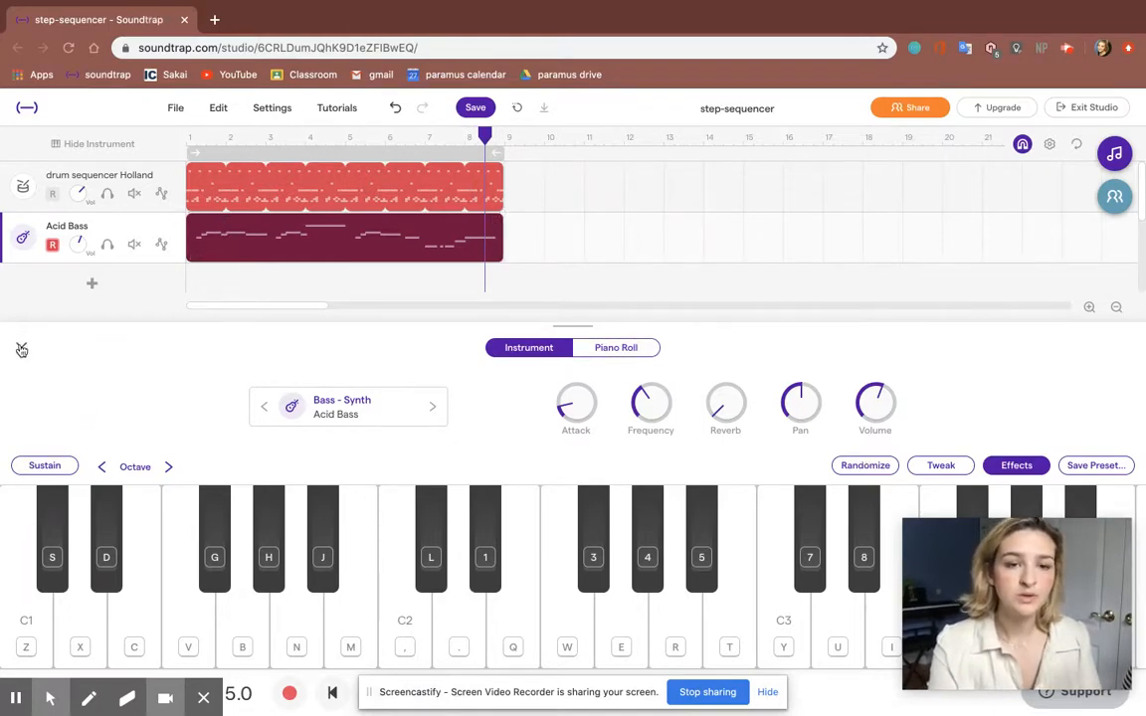
left_click(22, 350)
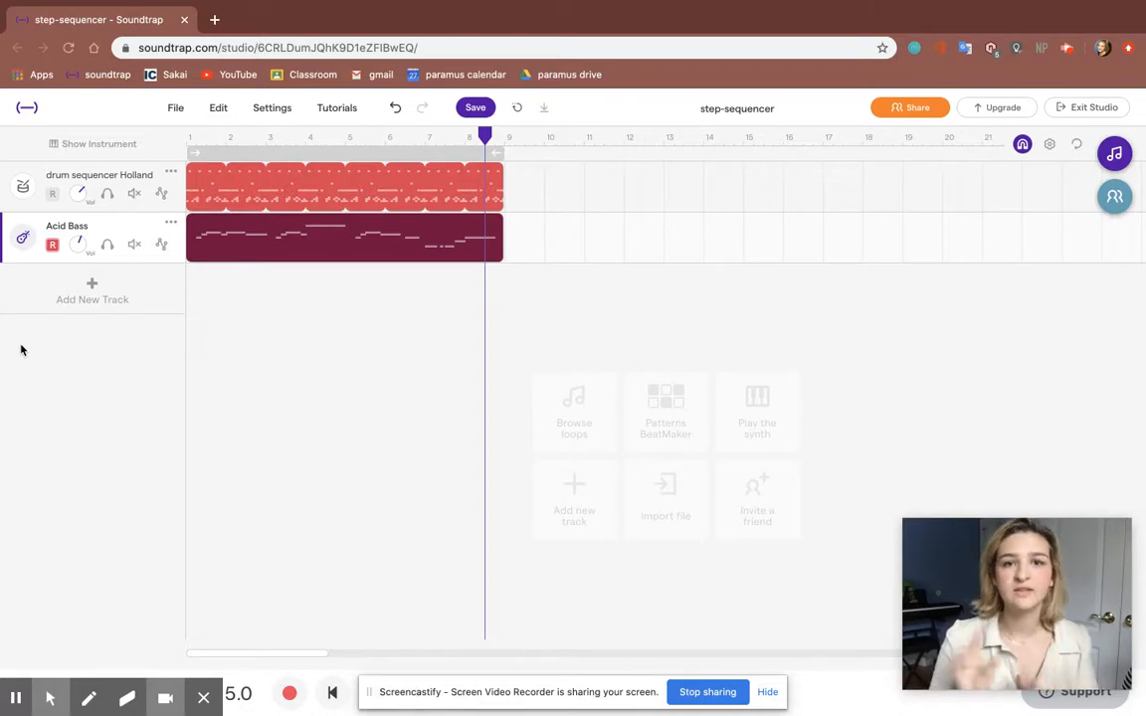
- Add a Pan automation lane to the Acid Bass track
left_click(161, 245)
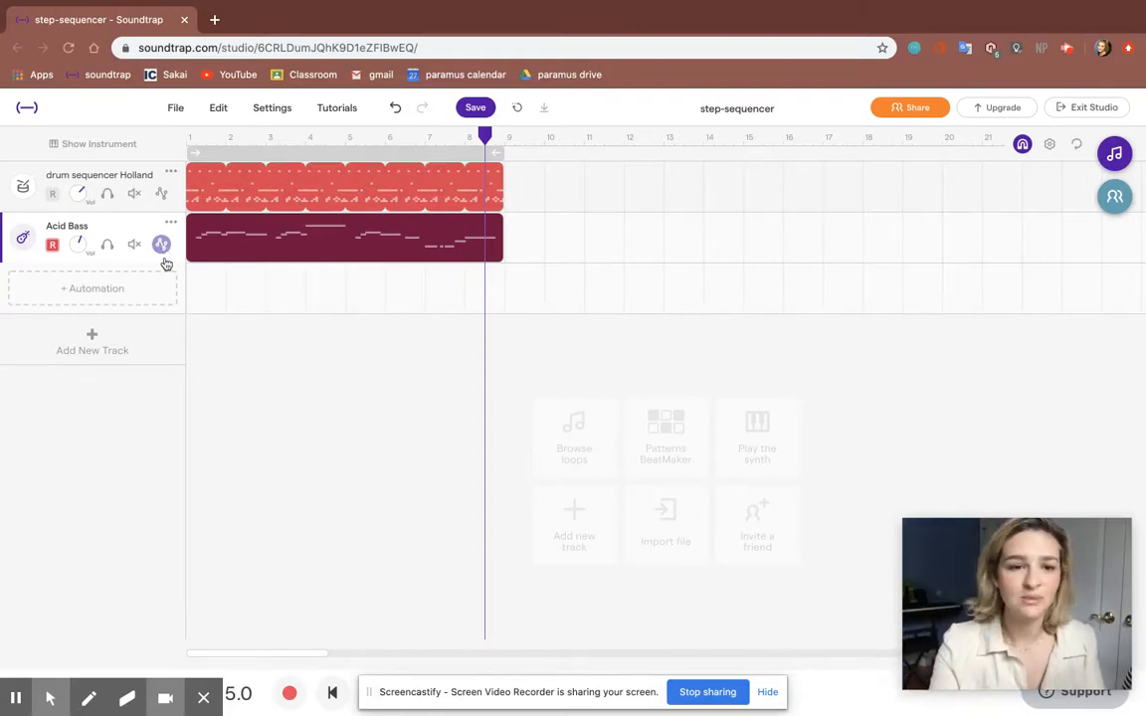
left_click(105, 289)
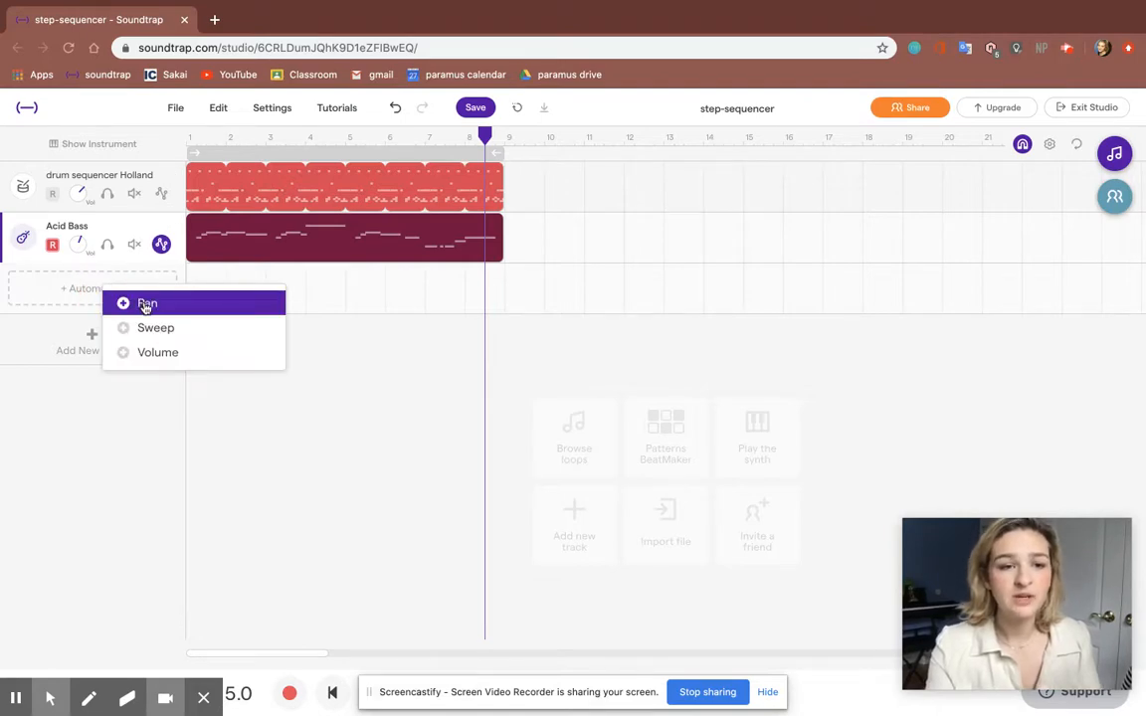
left_click(145, 306)
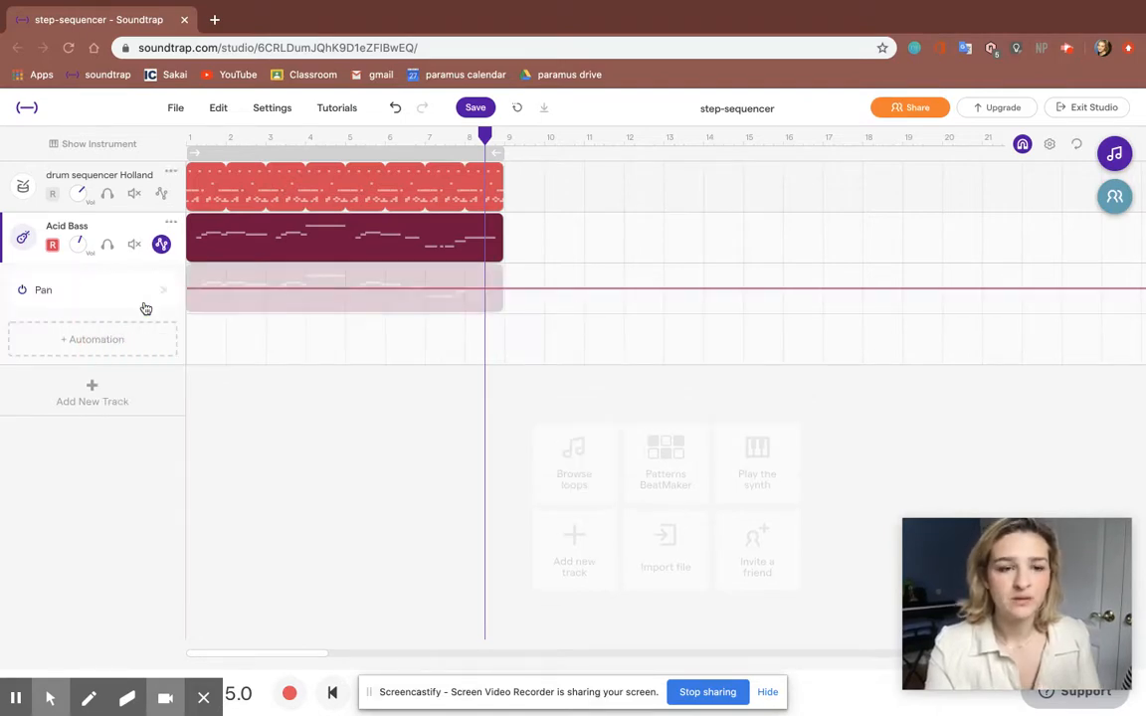
- Draw a pan ramp on Acid Bass from near the lowest value at bar 1 up to the centre around the middle of bar 4
left_click(316, 138)
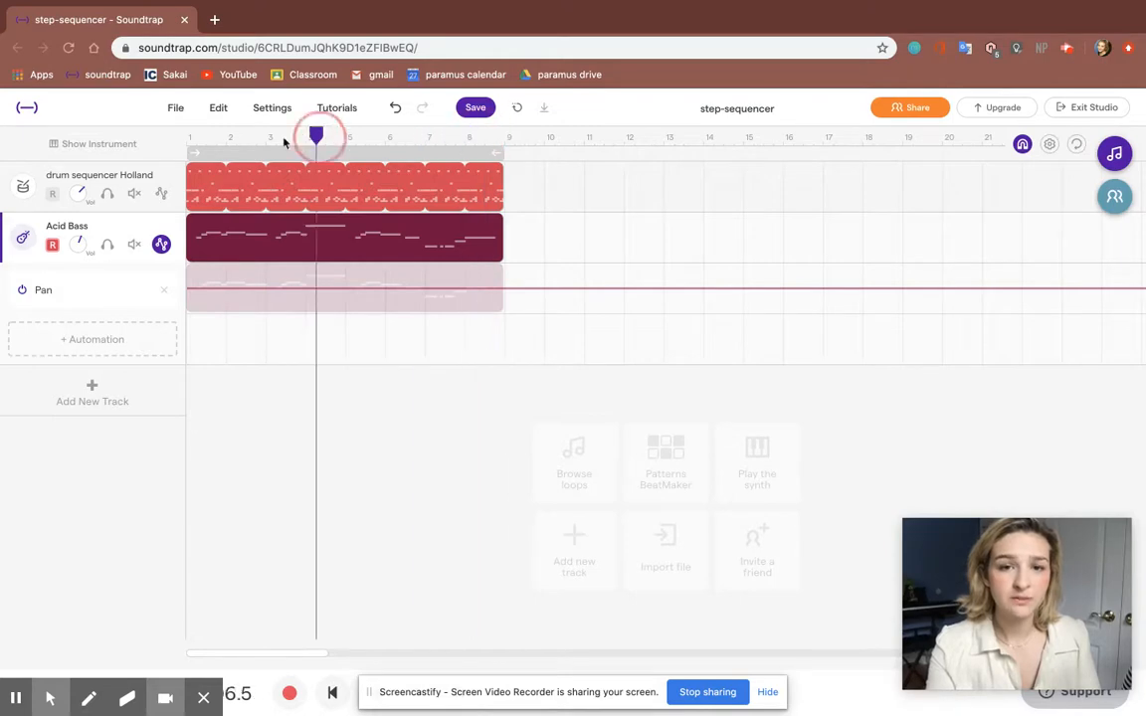
left_click(185, 139)
key("space")
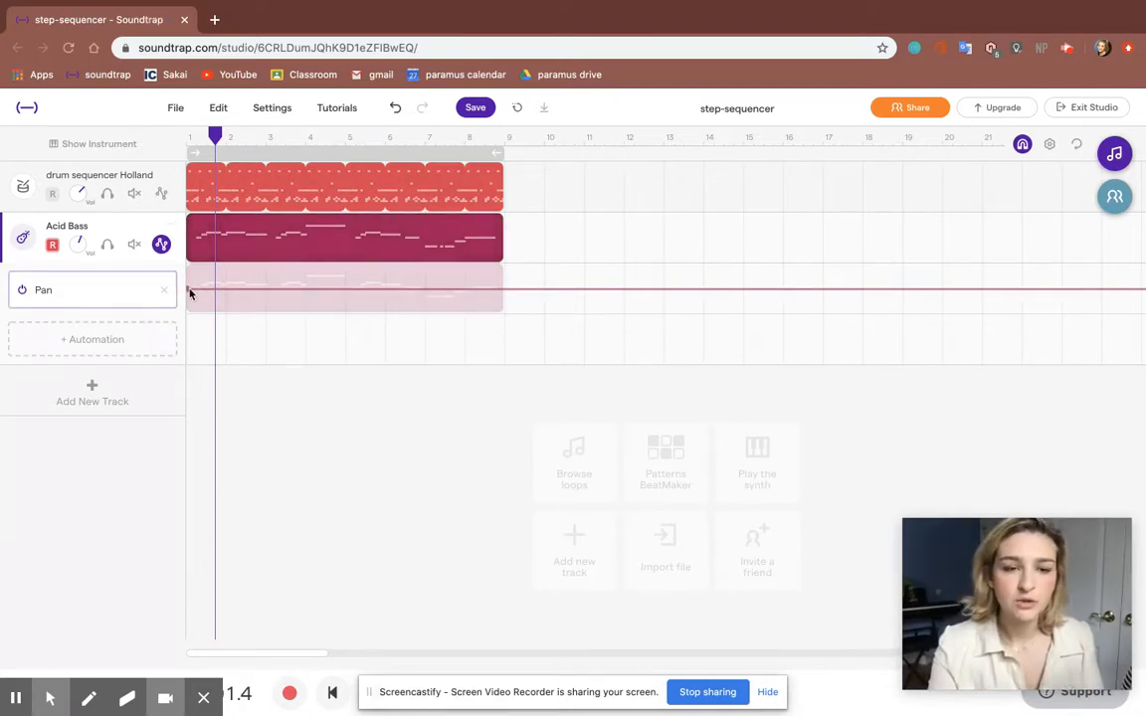
left_click_drag(186, 291, 189, 315)
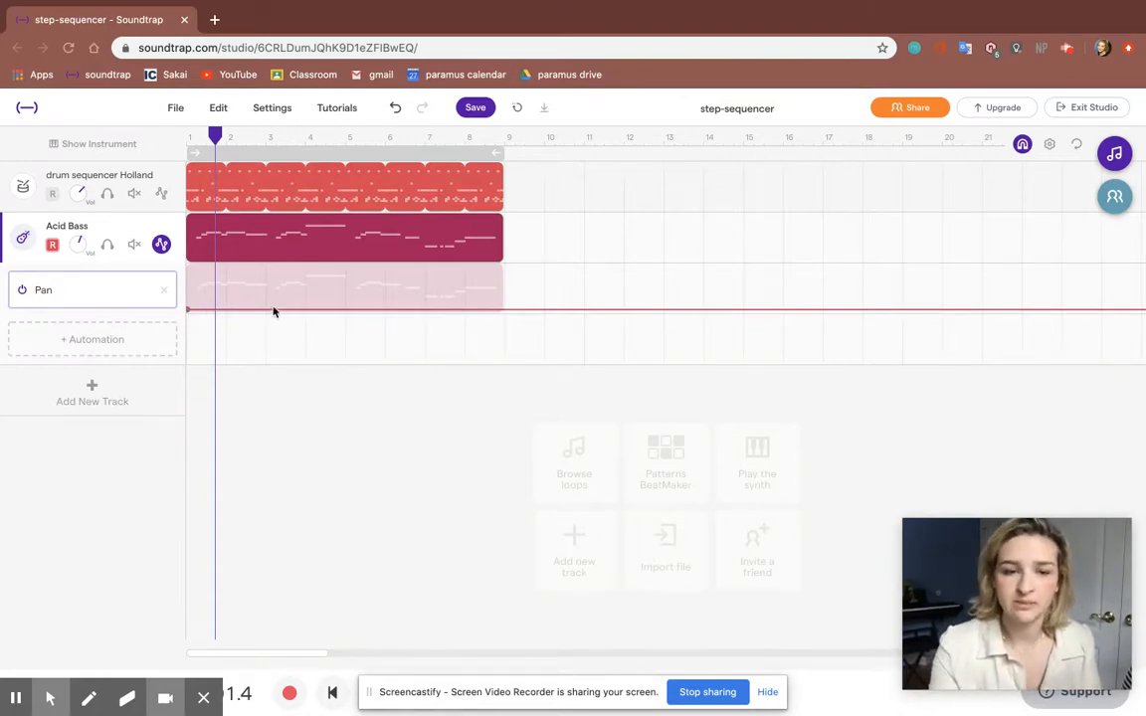
left_click_drag(307, 310, 322, 290)
- Play the opening bars through bar 4 to hear the Acid Bass pan ramp
key("space")
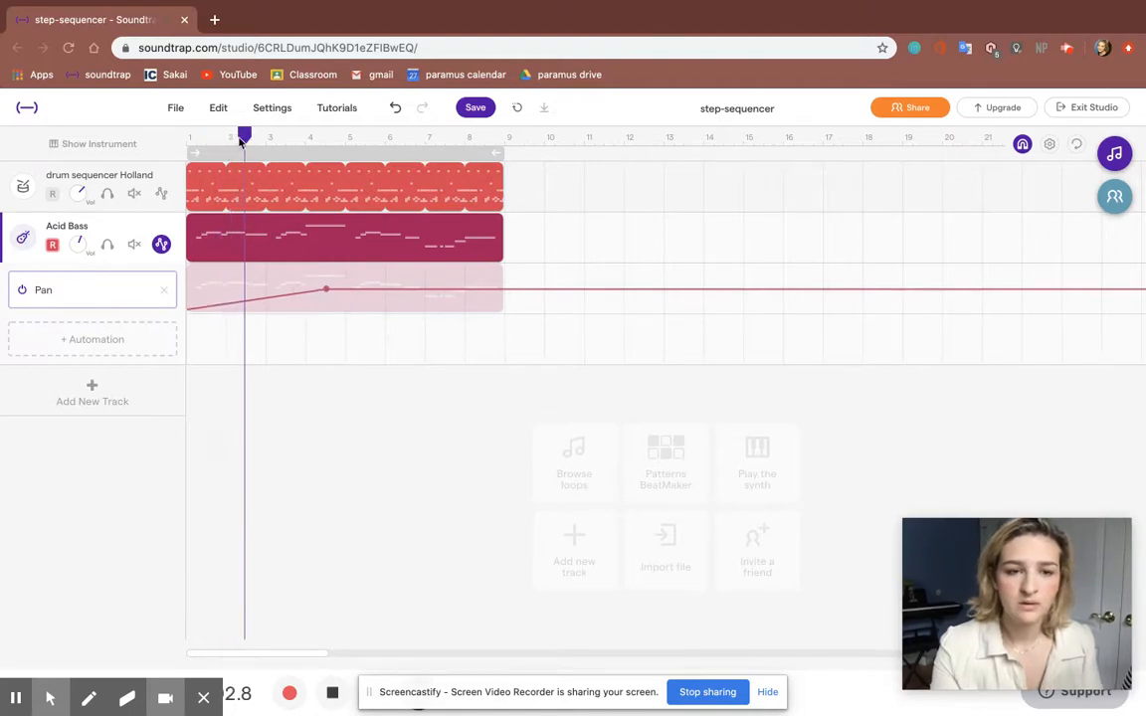
left_click_drag(256, 134, 128, 140)
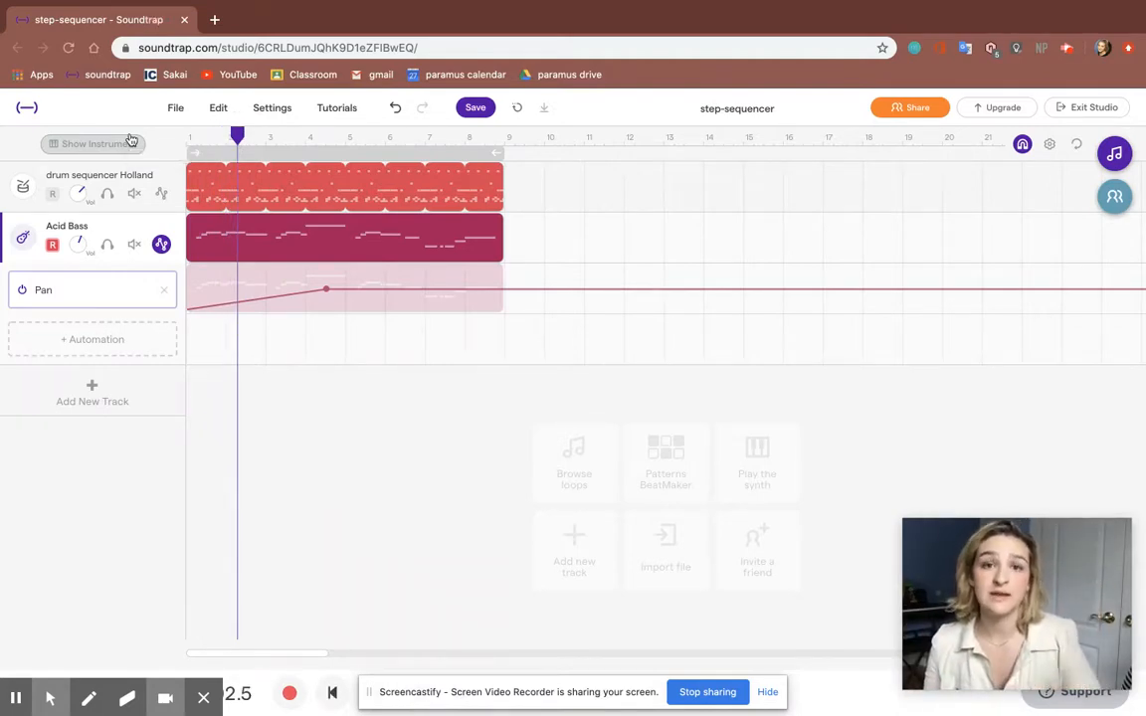
key("space")
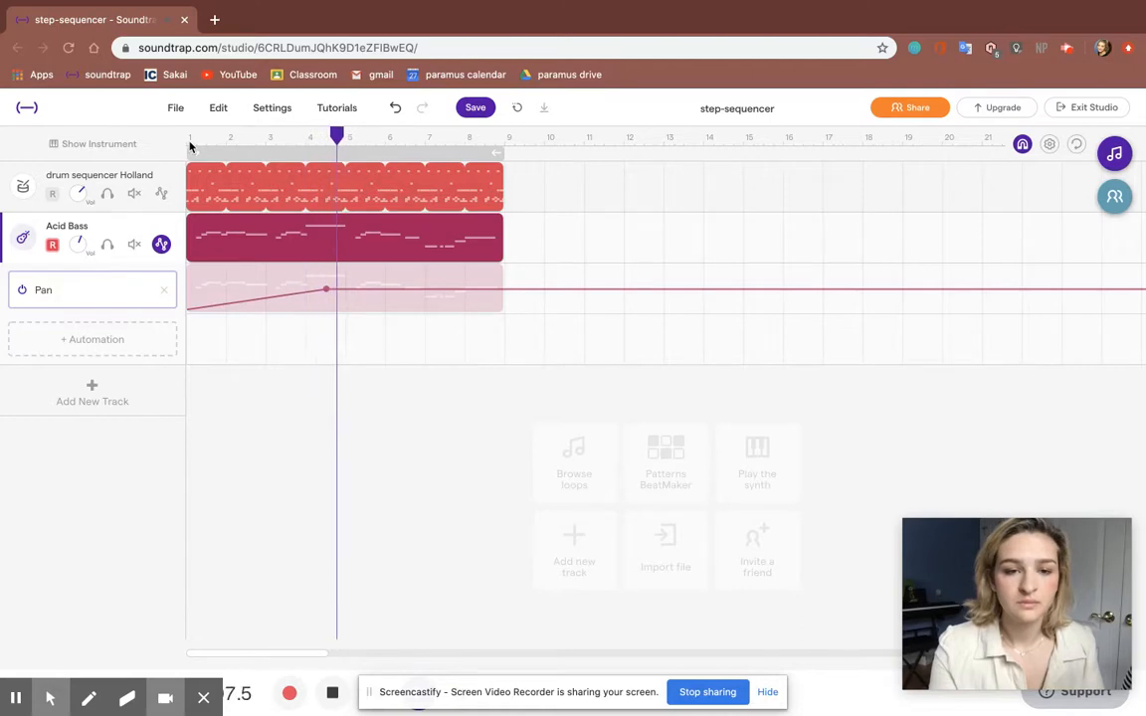
key("space")
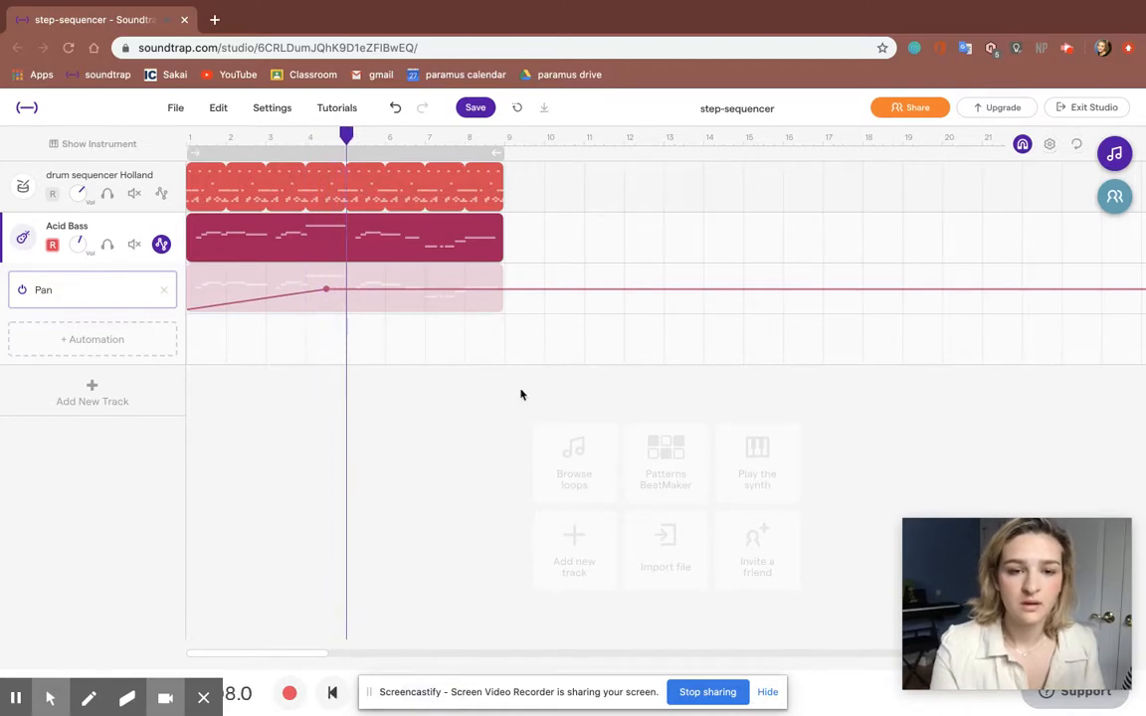
- Add a pan point near the end of bar 8, raise it to the highest value, and play the second half to check it
left_click(496, 287)
left_click_drag(498, 287, 500, 268)
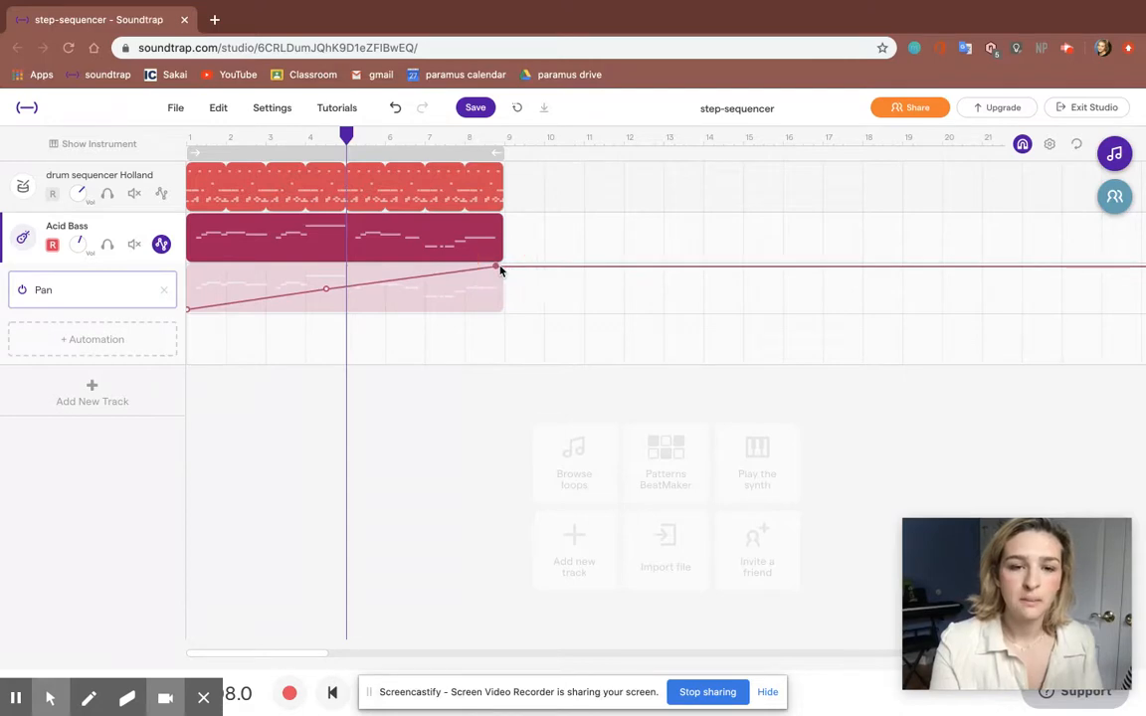
key("space")
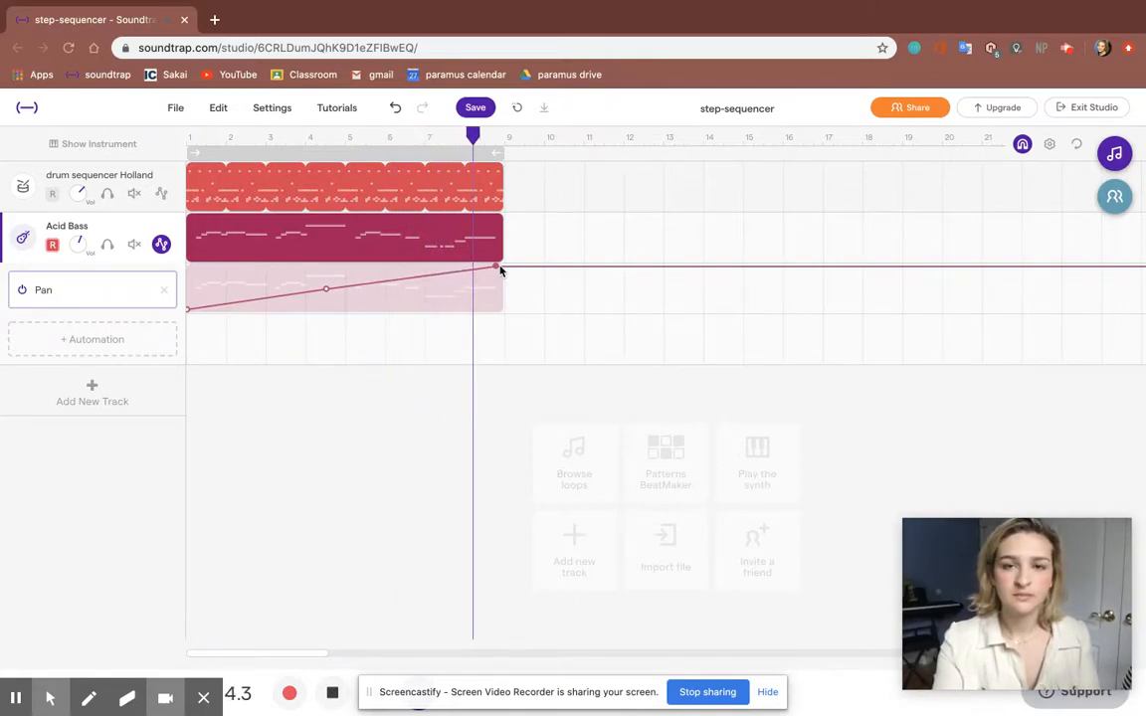
key("space")
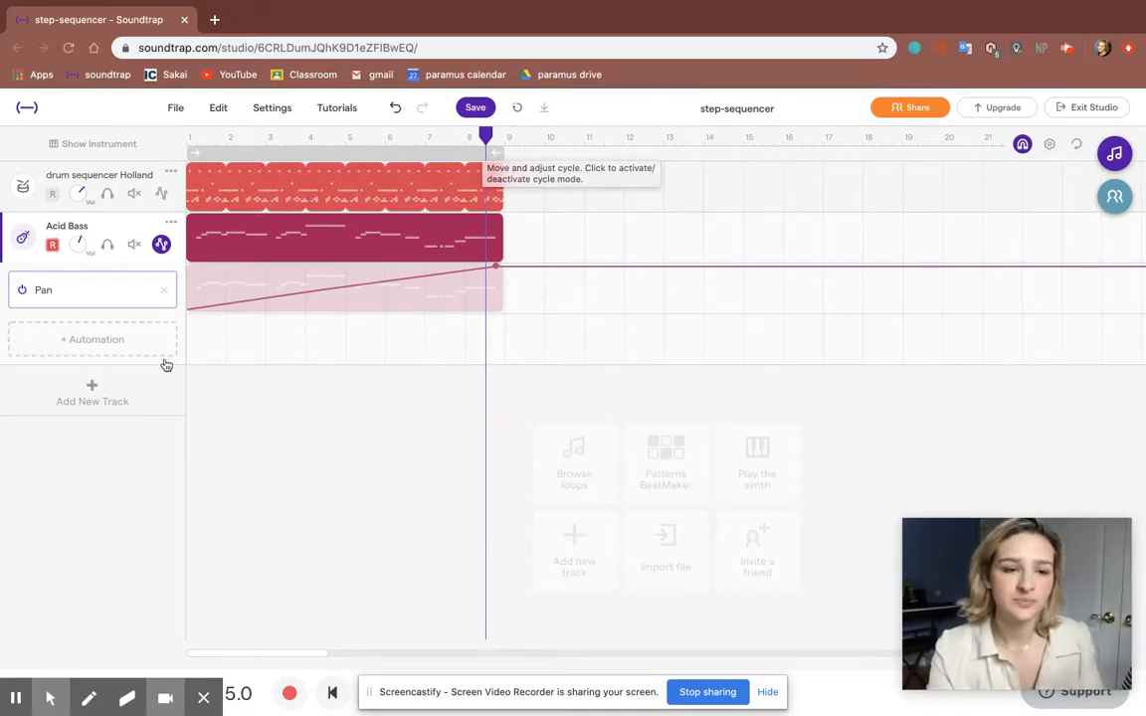
left_click(132, 339)
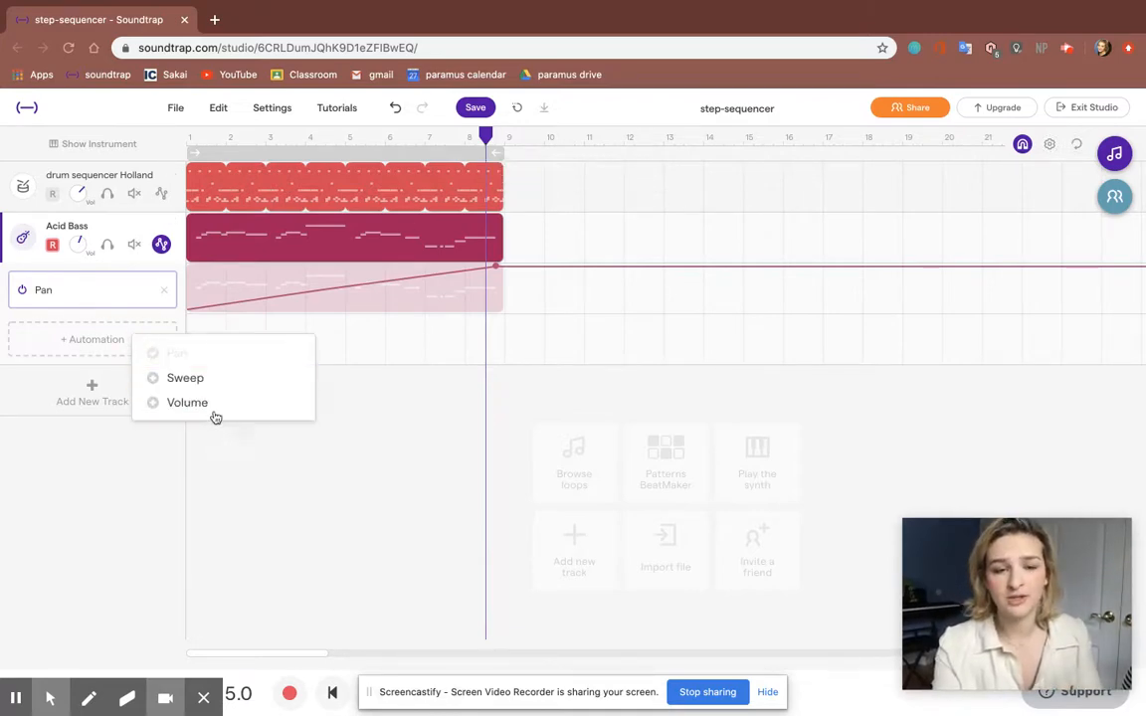
left_click(37, 328)
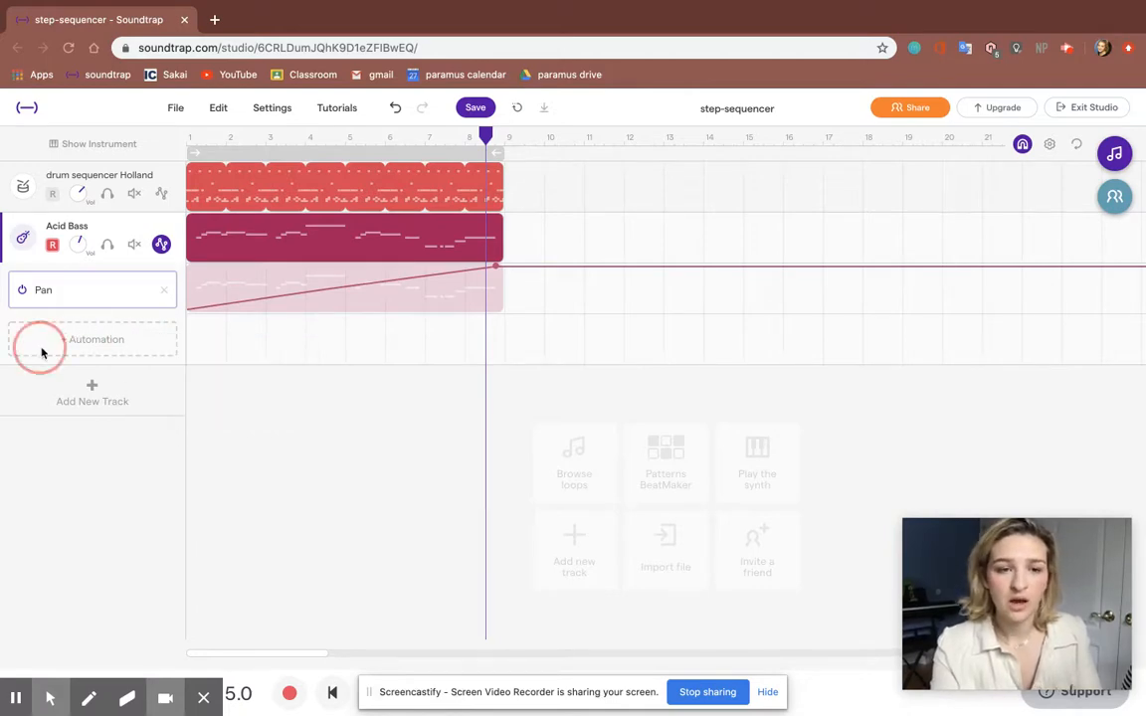
left_click(326, 288)
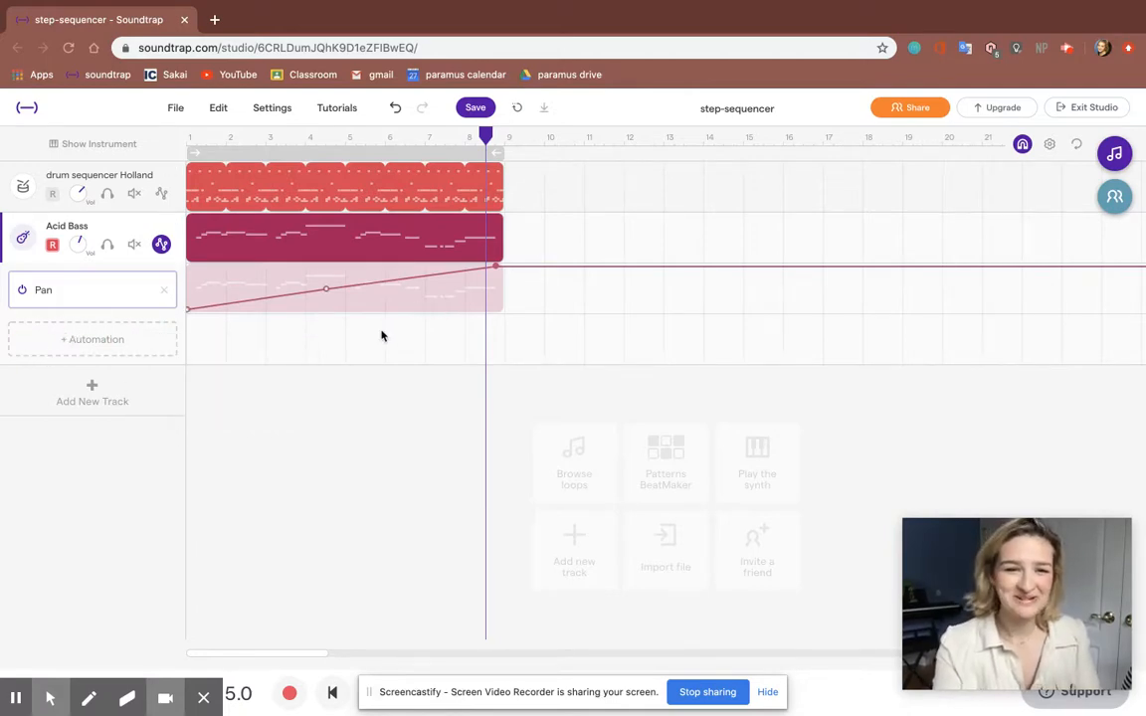
- Save the project and play both tracks from the start through bar 8
left_click(474, 109)
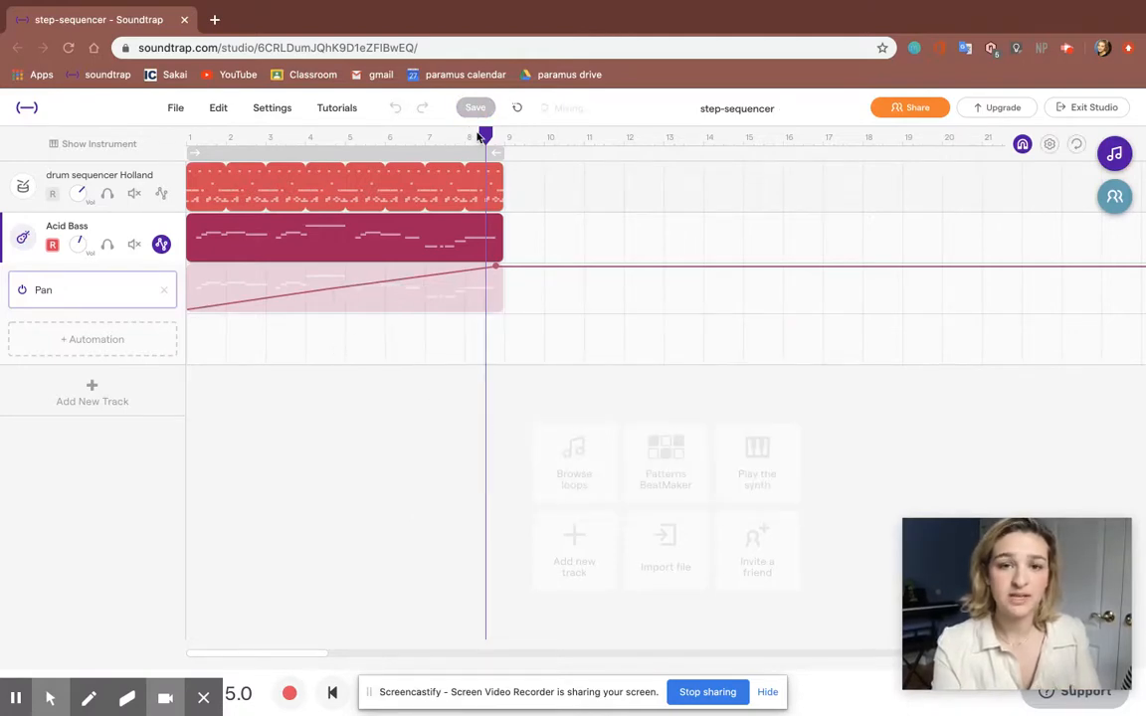
left_click_drag(486, 134, 189, 140)
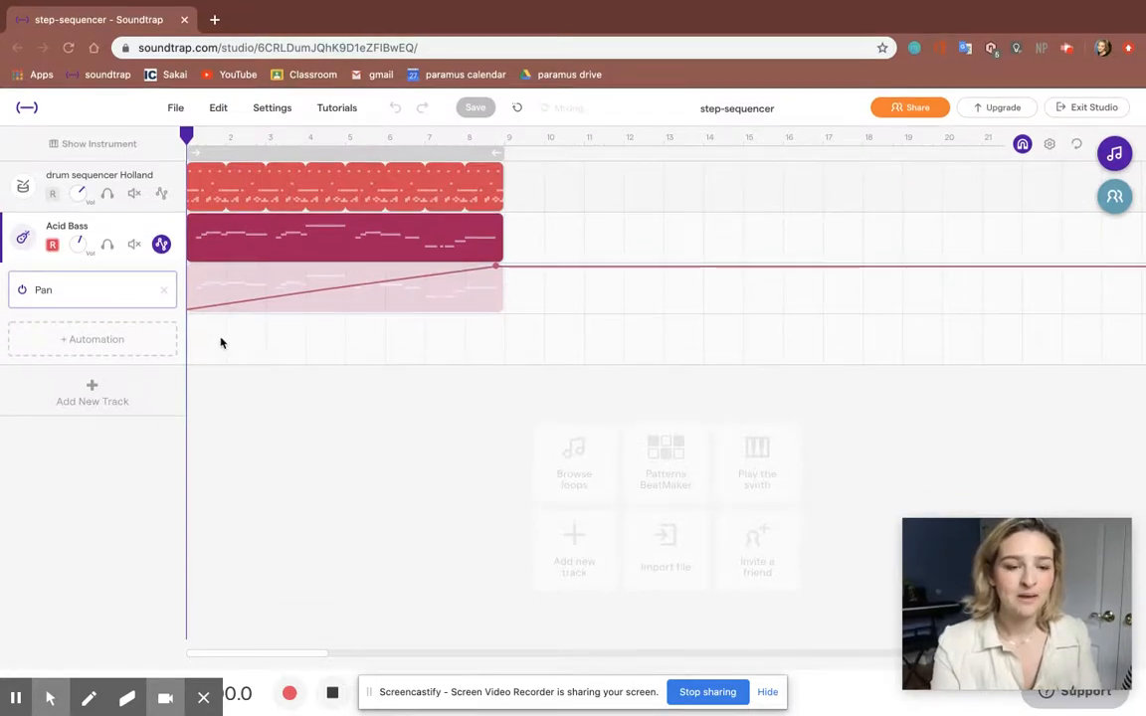
key("space")
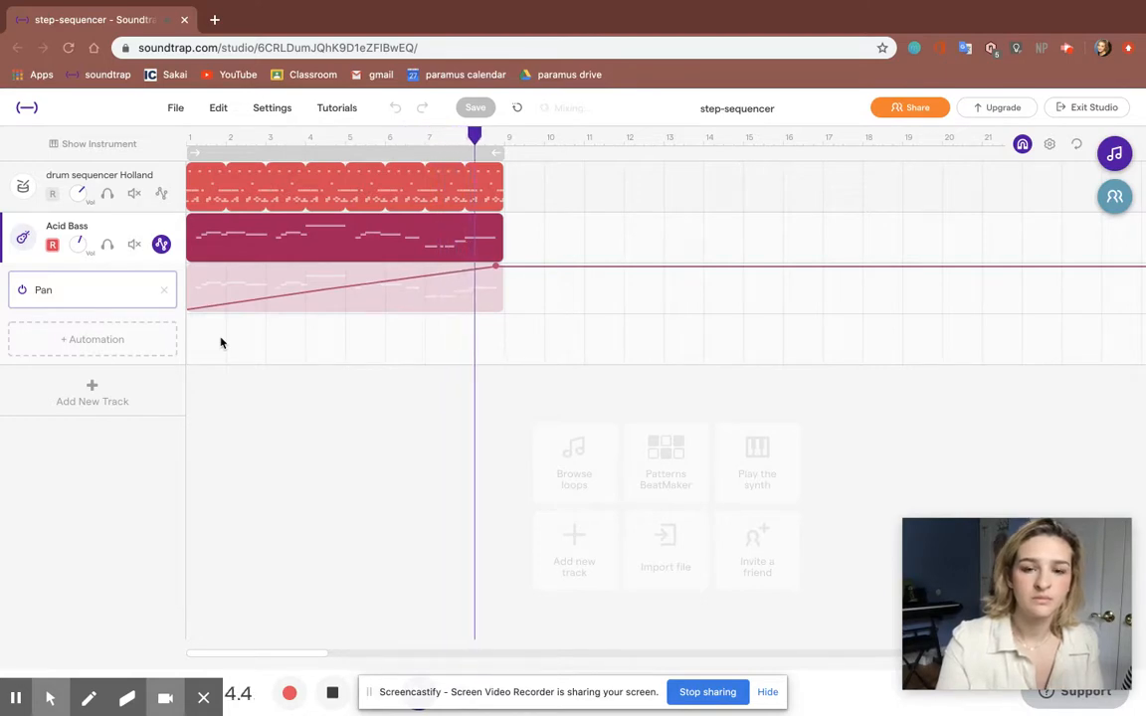
key("space")
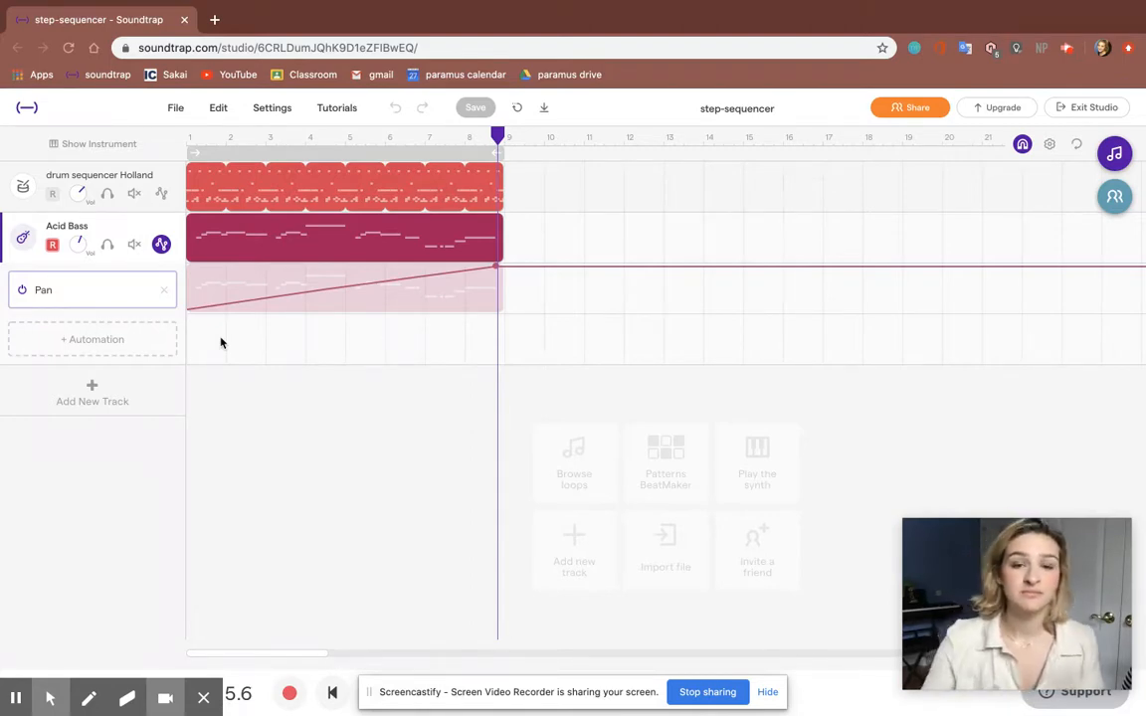
- Return the playhead to the start and hide the Acid Bass automation lane
left_click_drag(498, 132, 102, 134)
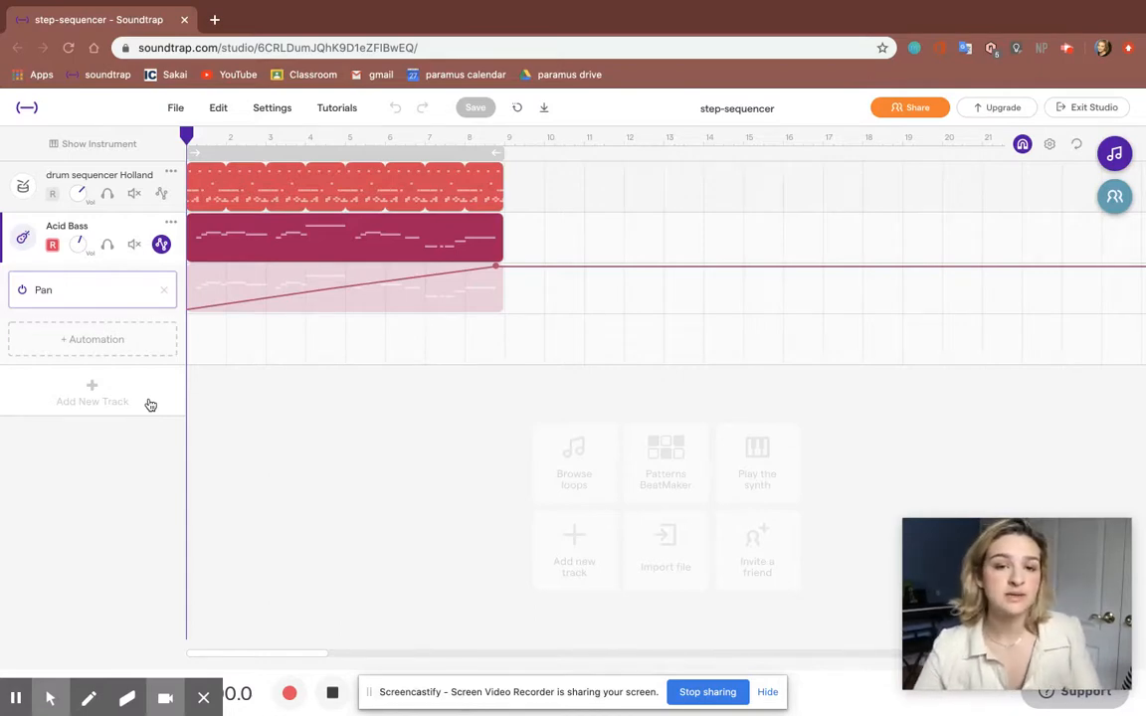
left_click(161, 246)
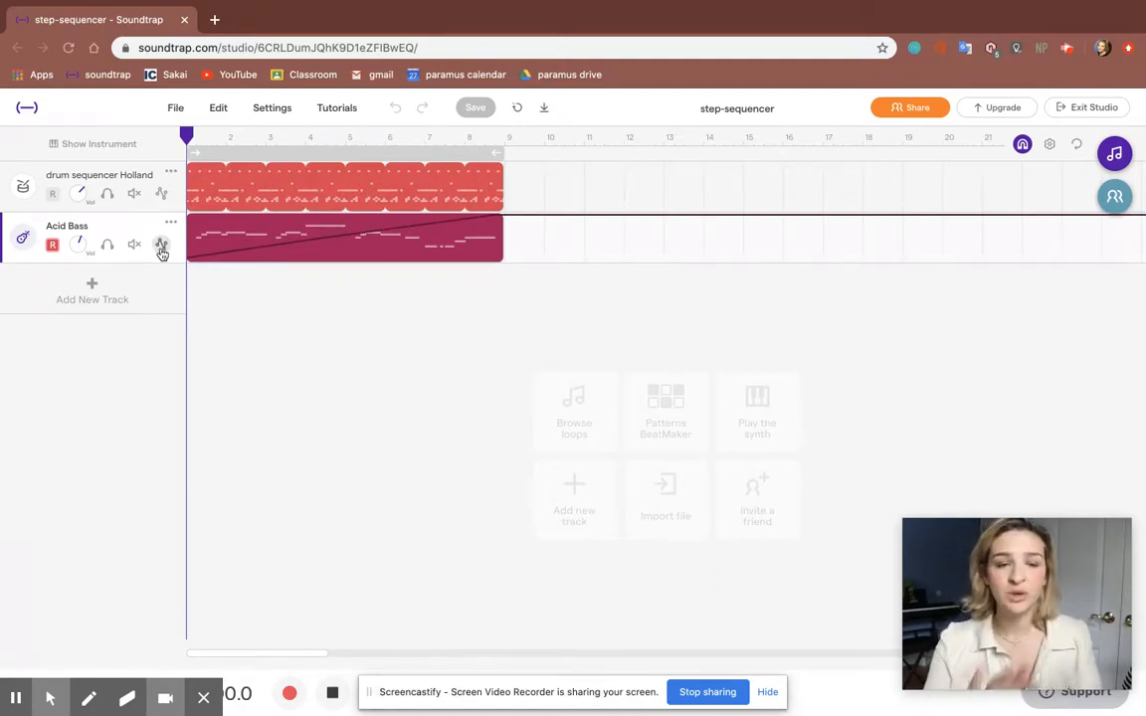
- Open the instrument presets for the Acid Bass track and look through the Strings presets
left_click(24, 239)
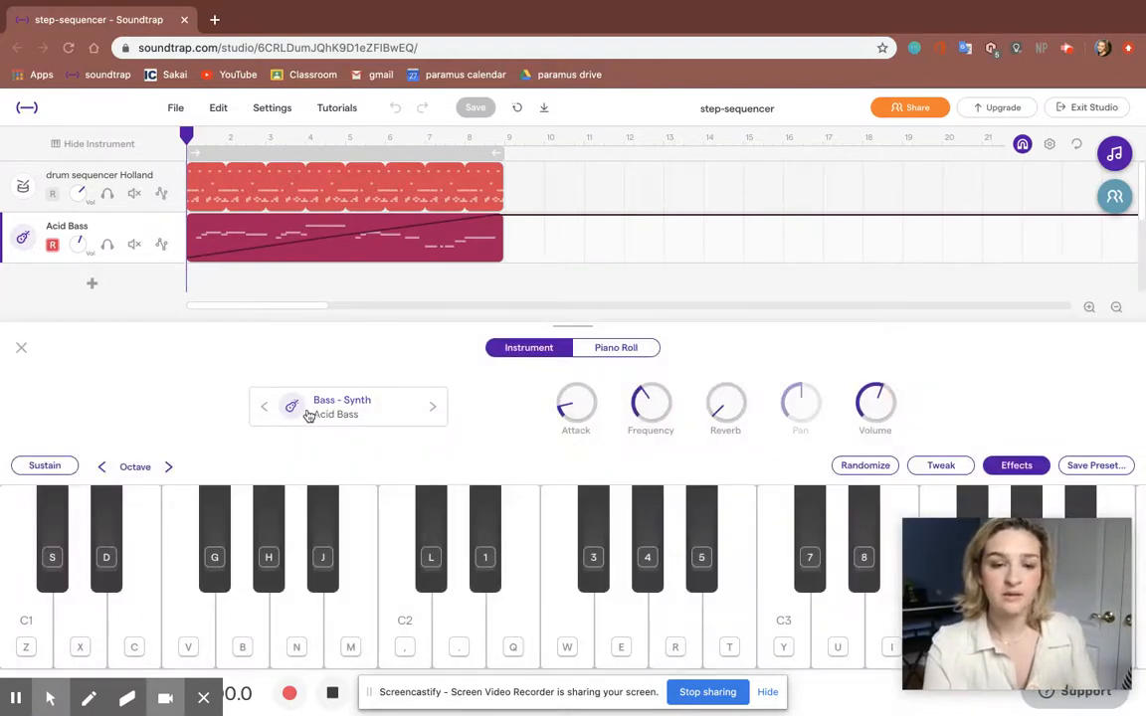
left_click(309, 410)
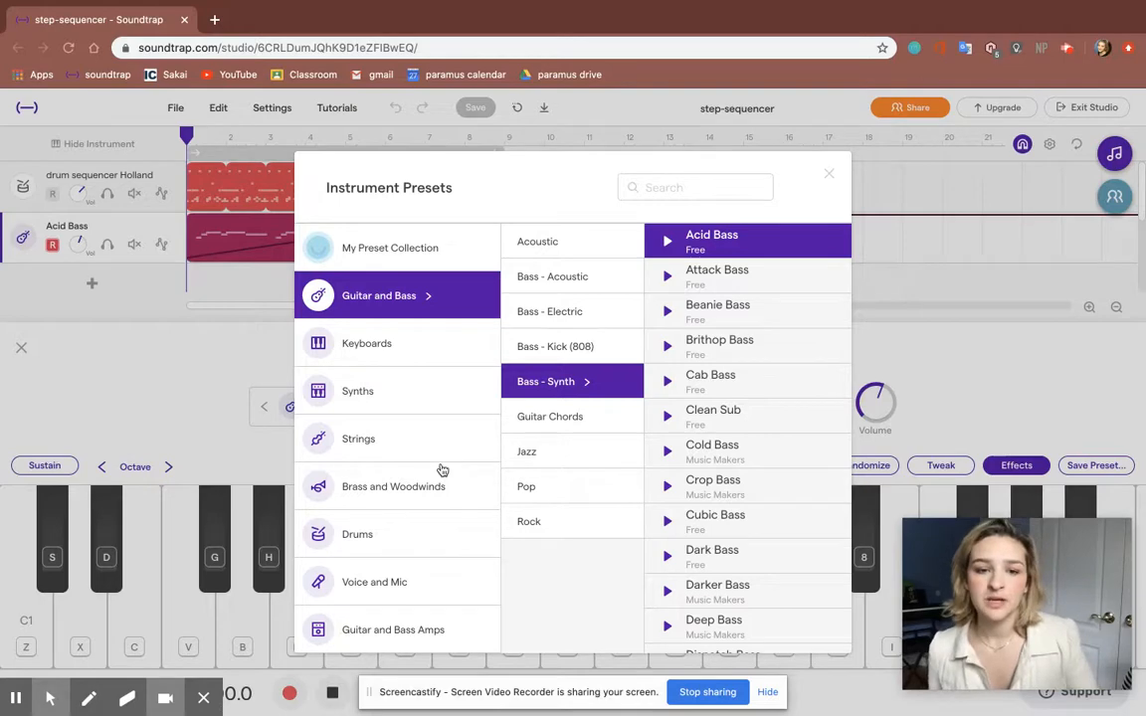
left_click(403, 440)
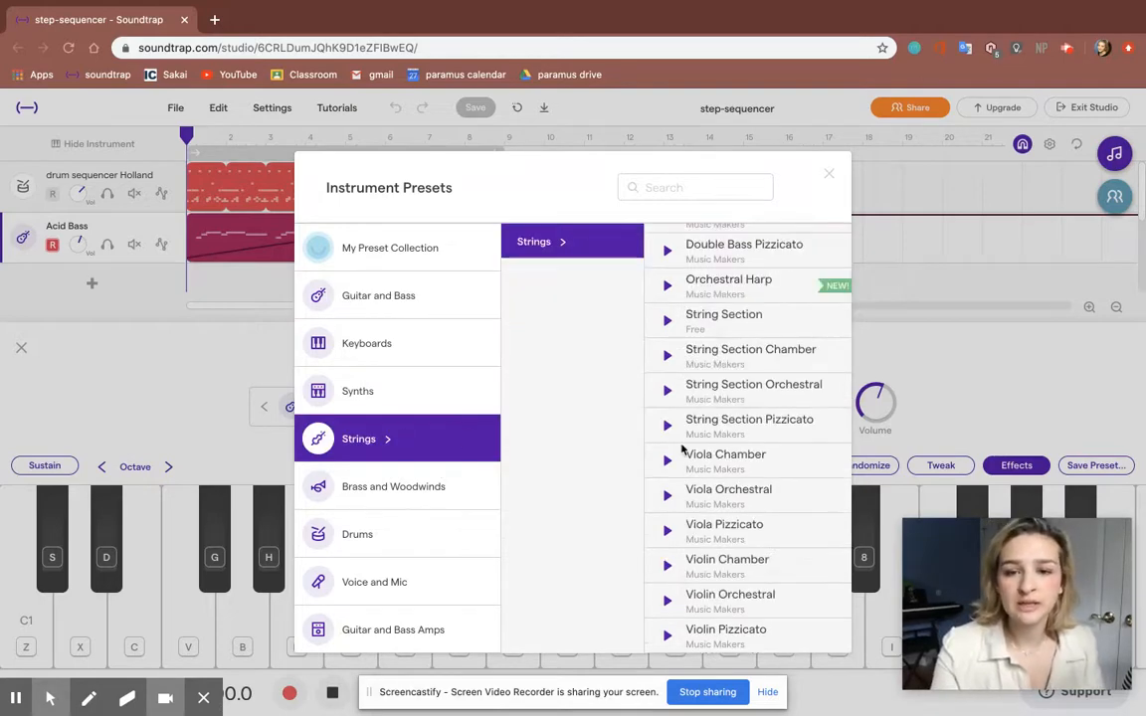
scroll(739, 393, "up", 3)
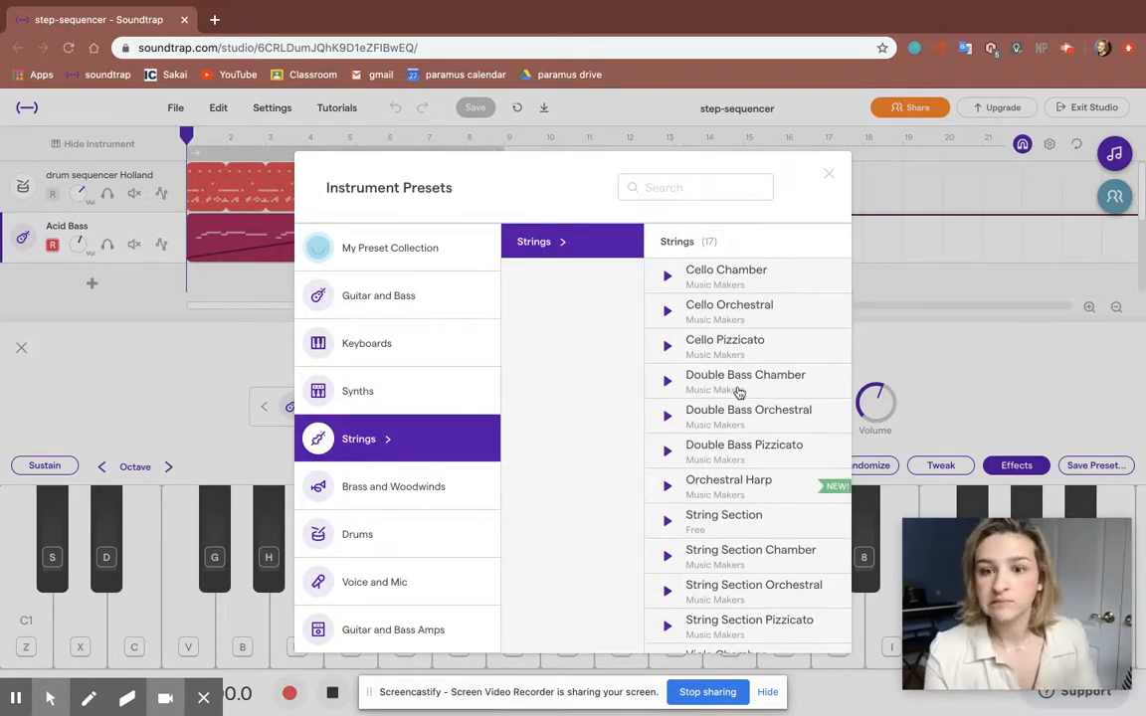
scroll(739, 392, "down", 4)
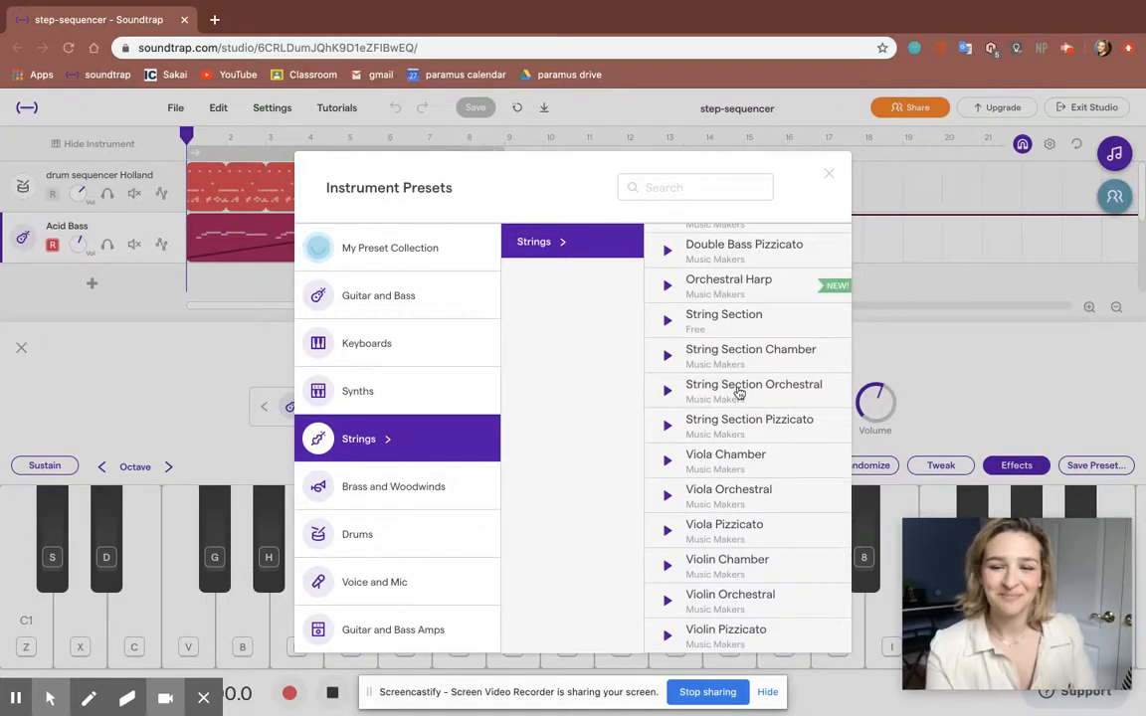
scroll(739, 393, "up", 4)
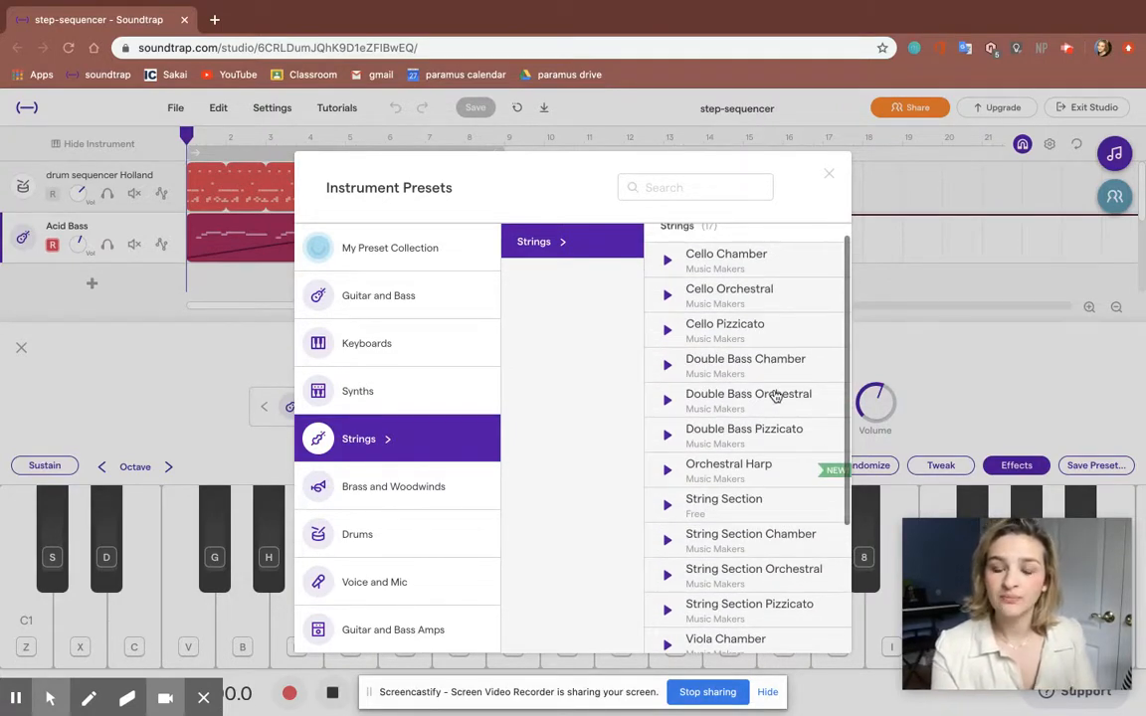
scroll(734, 391, "up", 1)
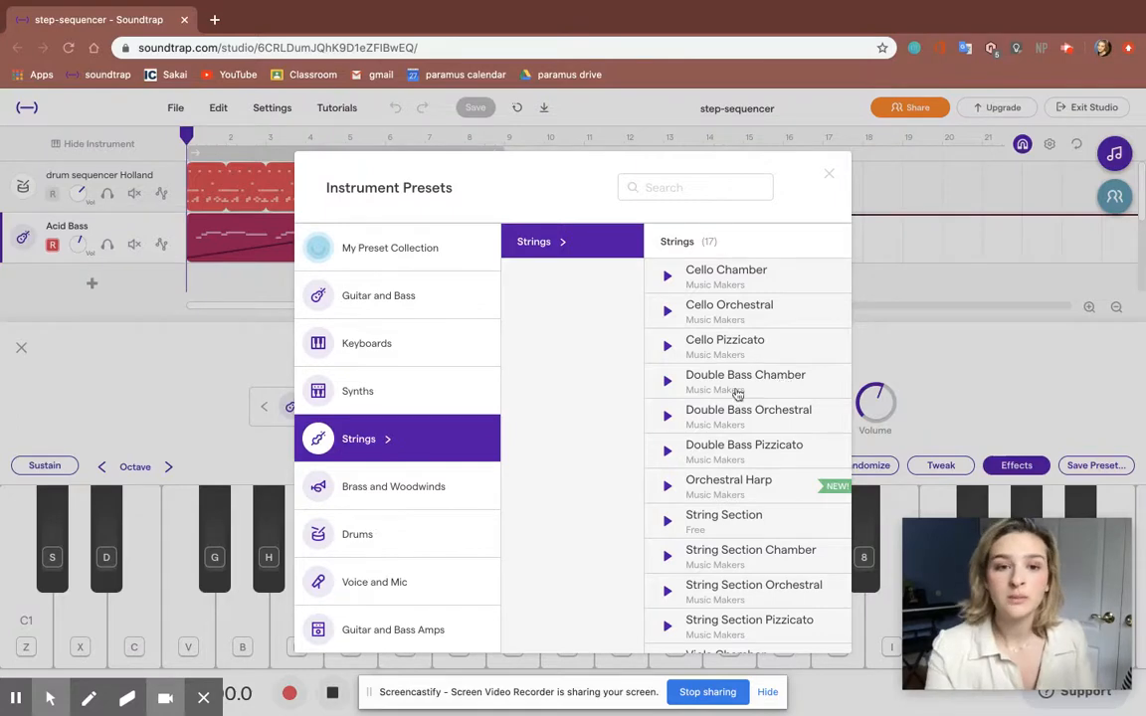
- View the Keyboards and the Brass and Woodwinds presets, and close the preset browser without choosing an instrument
left_click(358, 344)
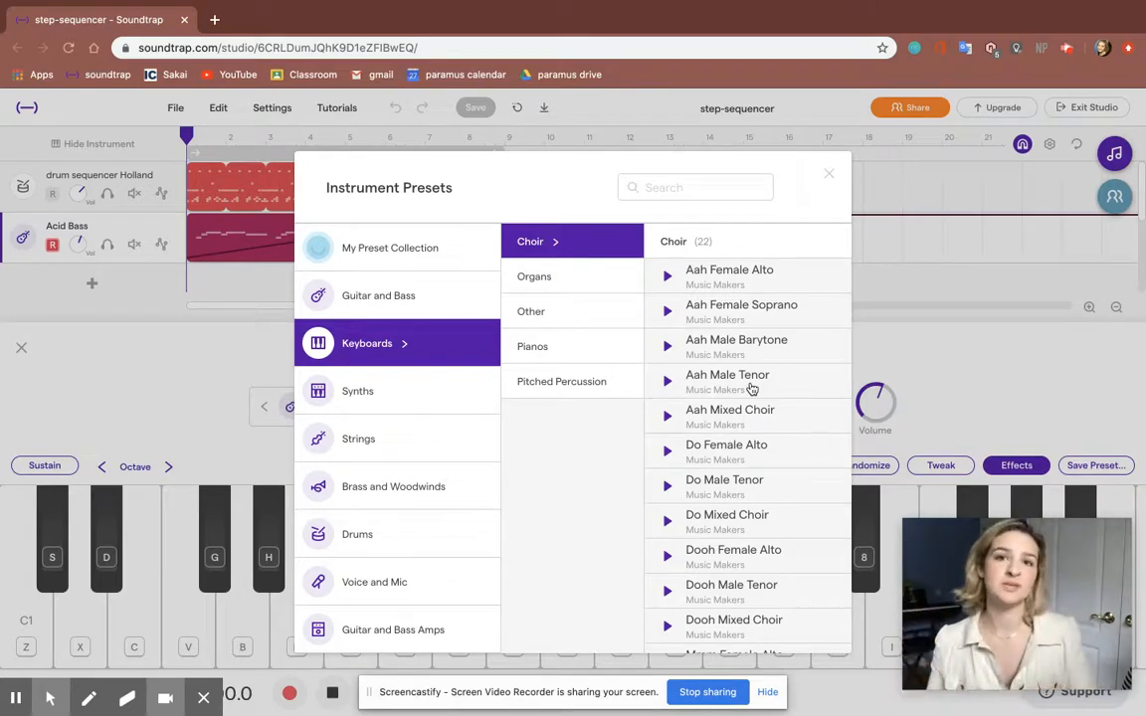
left_click(430, 485)
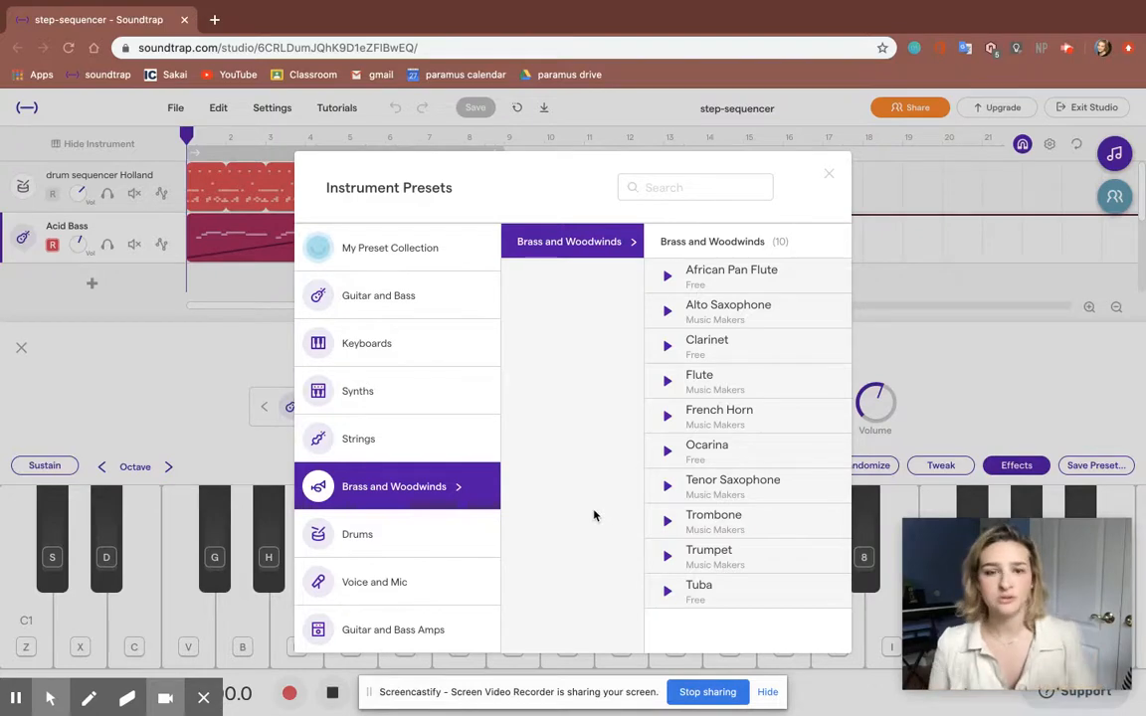
left_click(830, 174)
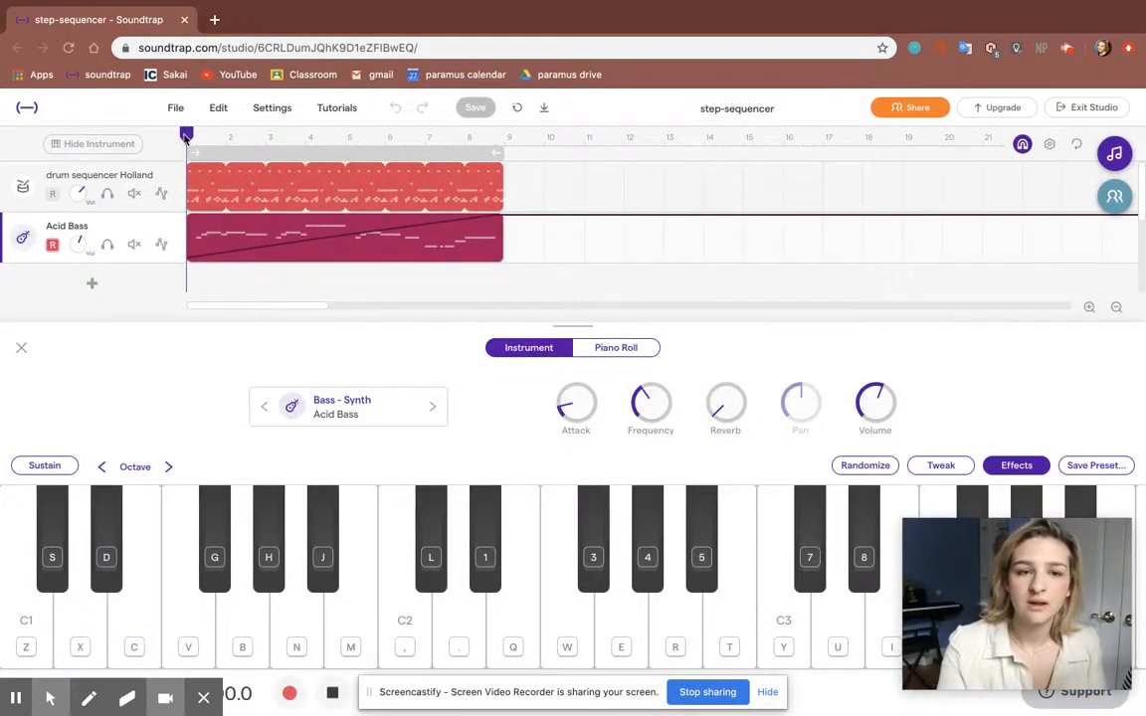
left_click(177, 136)
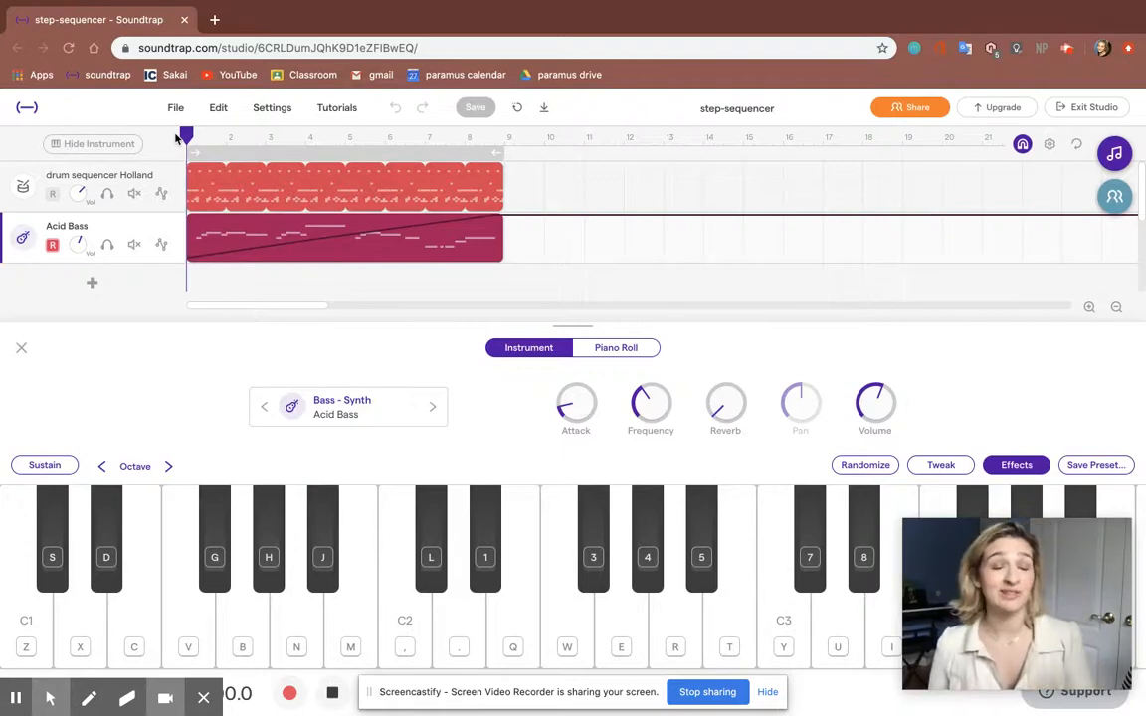